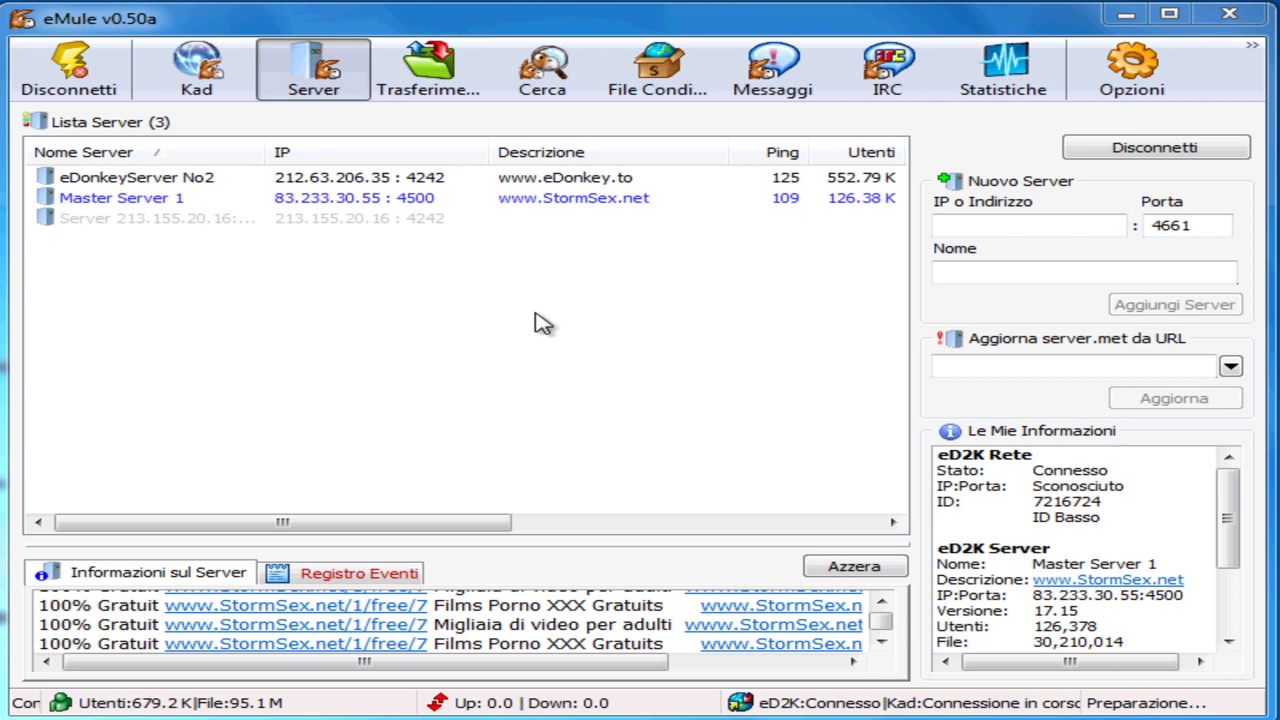
- Search for Openoffice with the file type set to Qualsiasi and the search method left on Automatico
{"action": "left_click", "coordinate": [540, 80]}
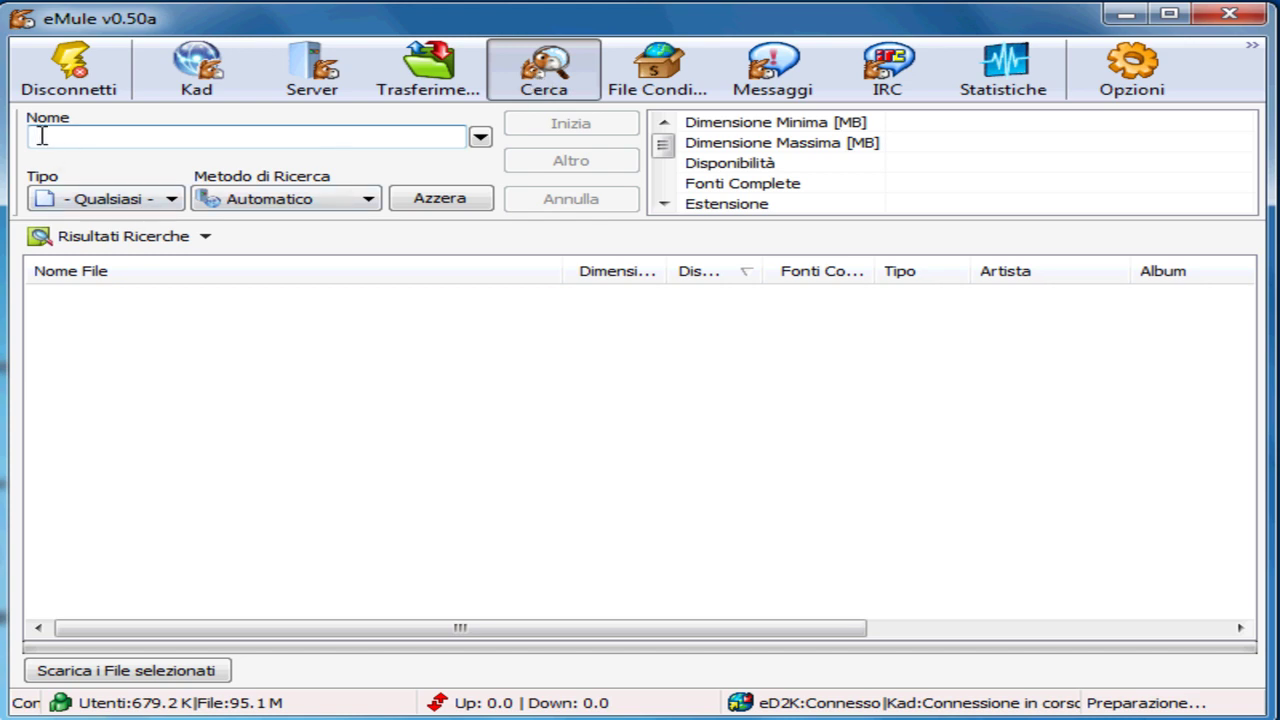
{"action": "left_click", "coordinate": [107, 199]}
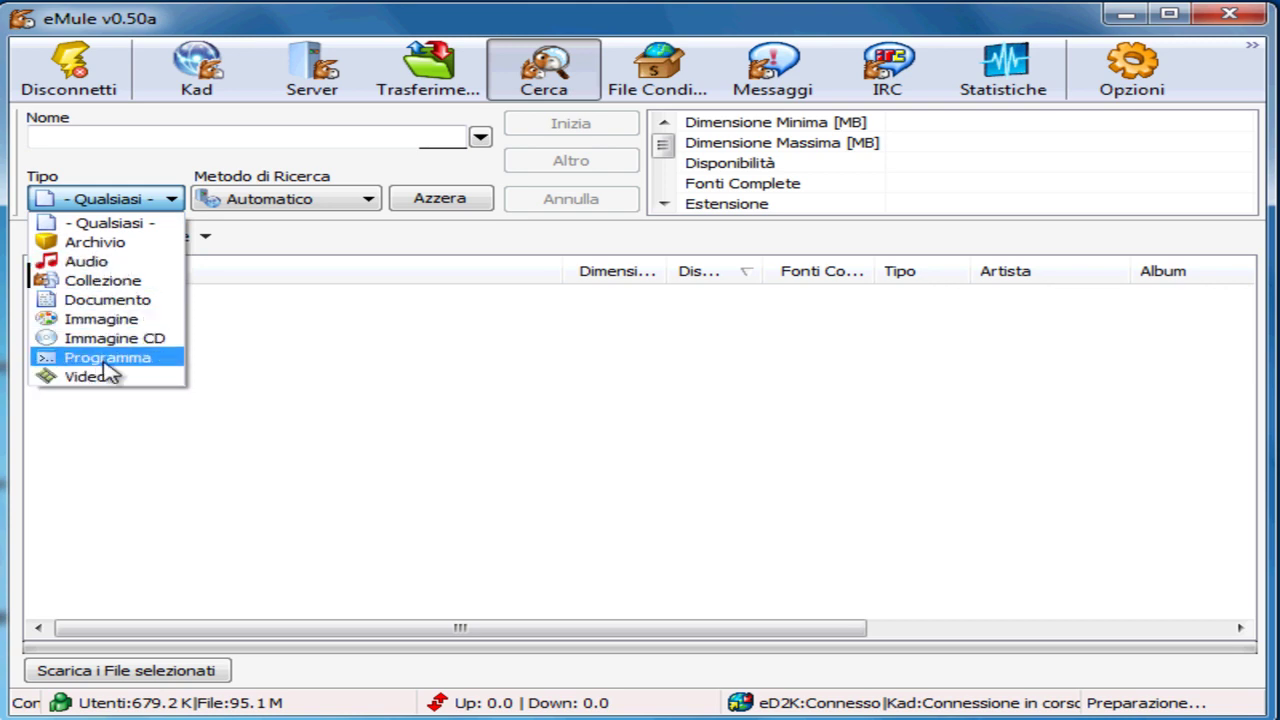
{"action": "left_click", "coordinate": [129, 223]}
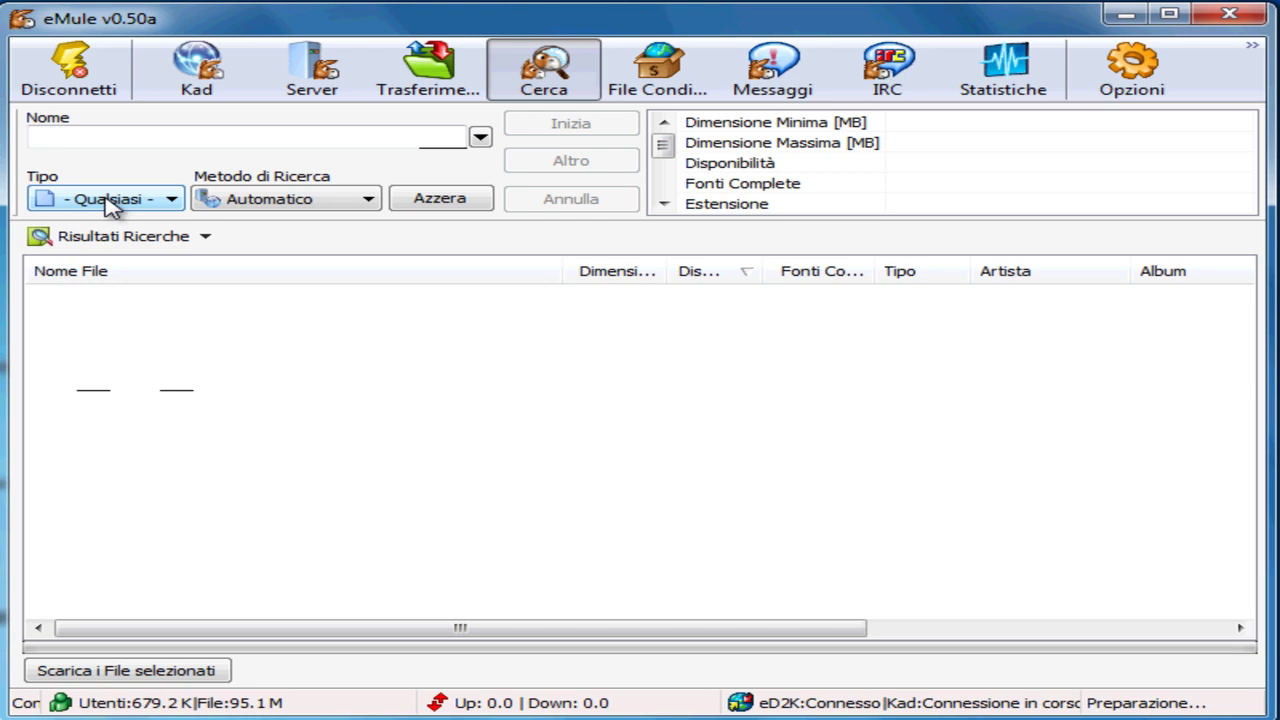
{"action": "left_click", "coordinate": [87, 137]}
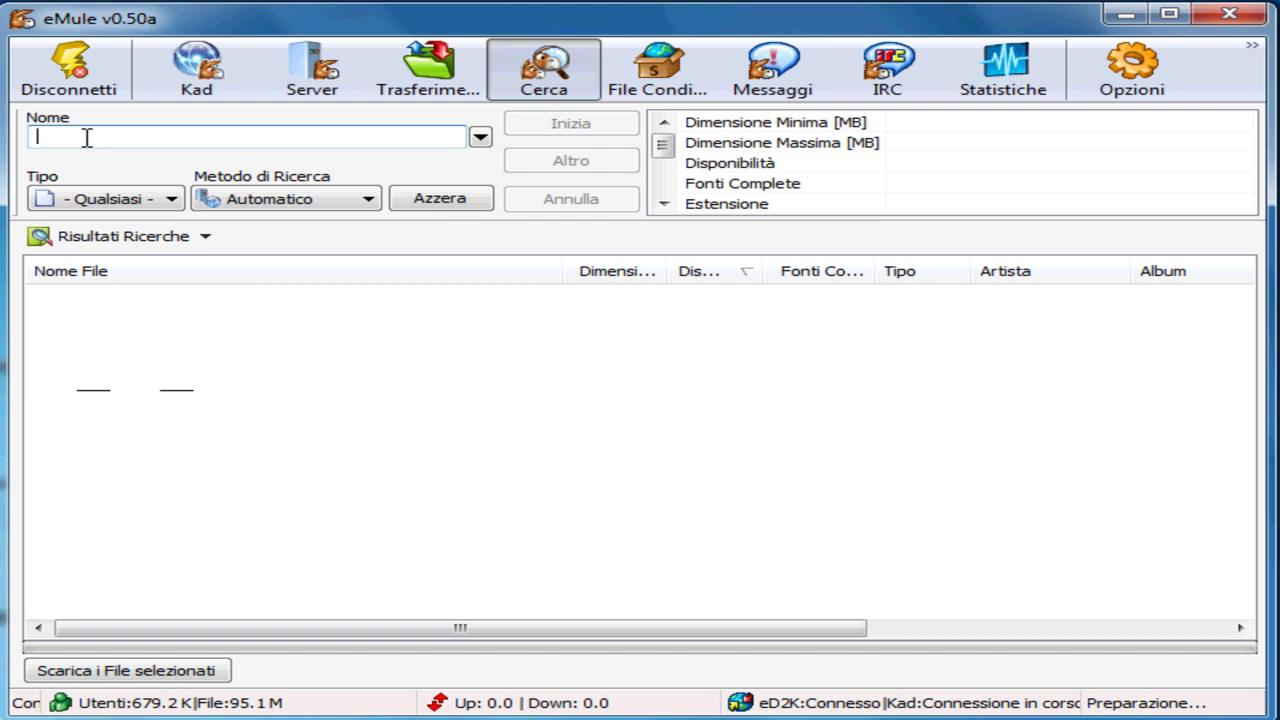
{"action": "left_click", "coordinate": [40, 138]}
{"action": "type", "text": "Ope"}
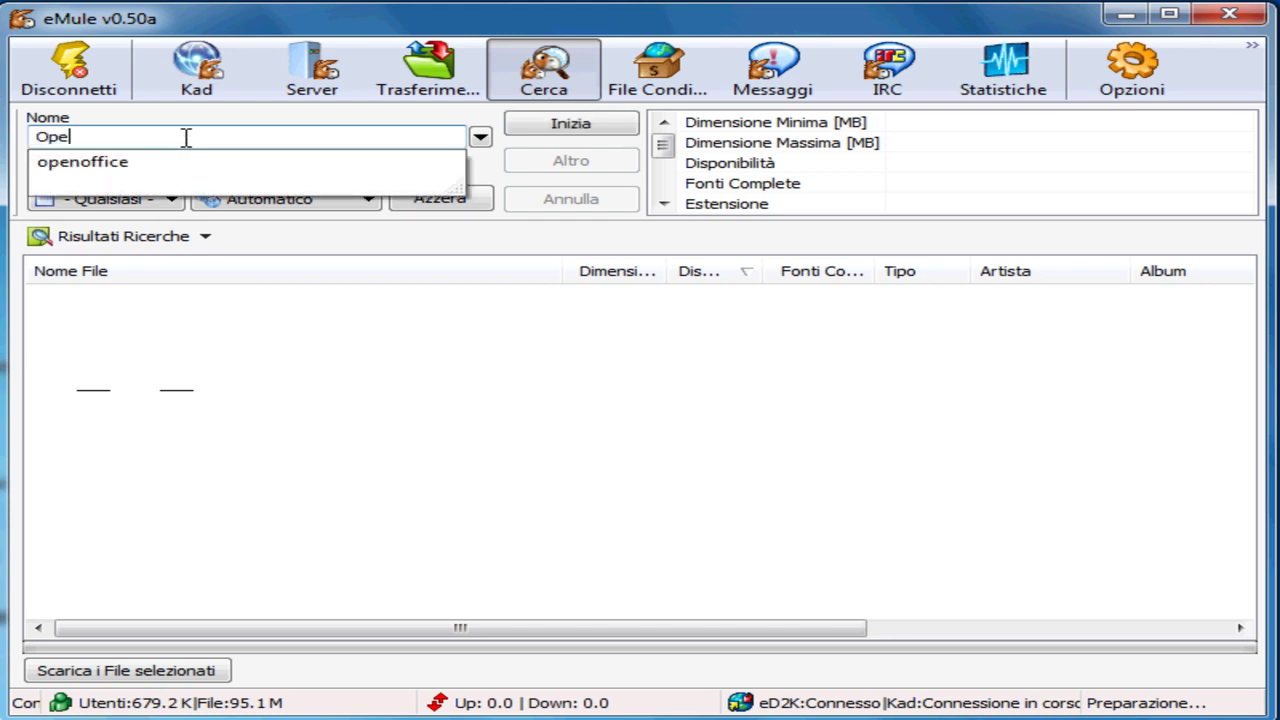
{"action": "type", "text": "noffice"}
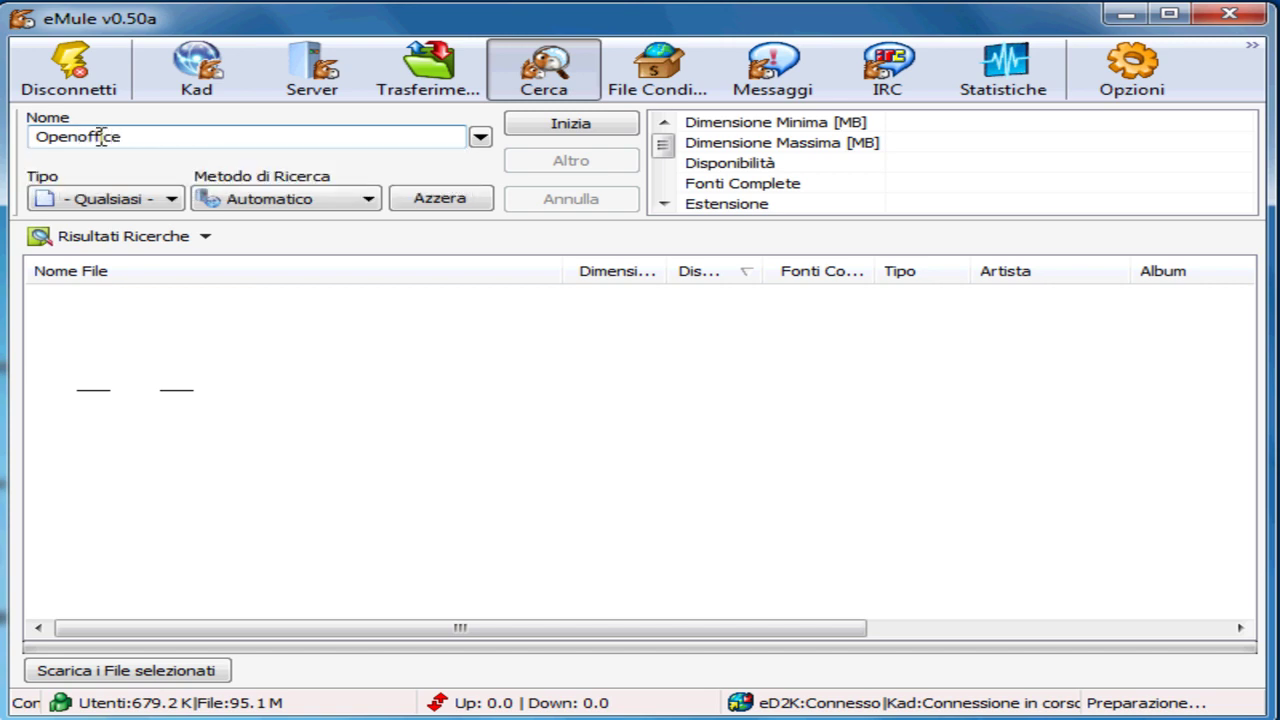
{"action": "left_click", "coordinate": [585, 130]}
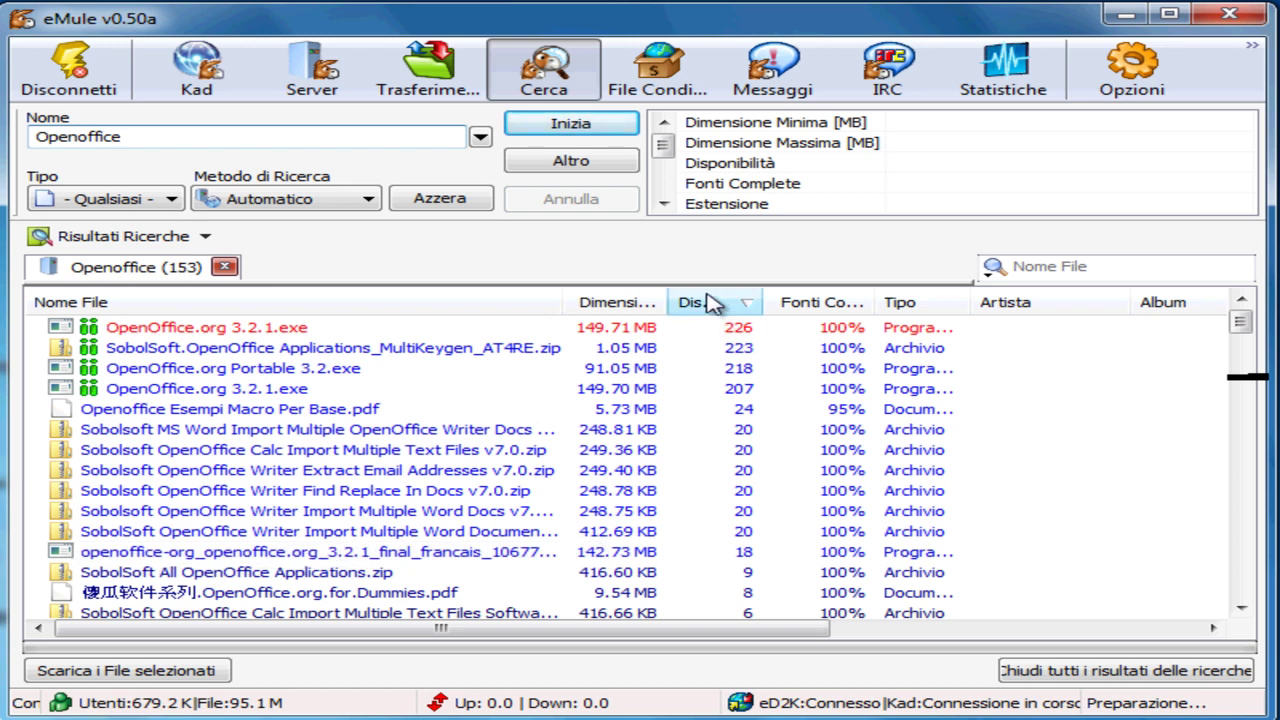
- Widen the Disponibilità column of the search results and sort the list by file name
{"action": "left_click_drag", "start_coordinate": [763, 302], "coordinate": [826, 302]}
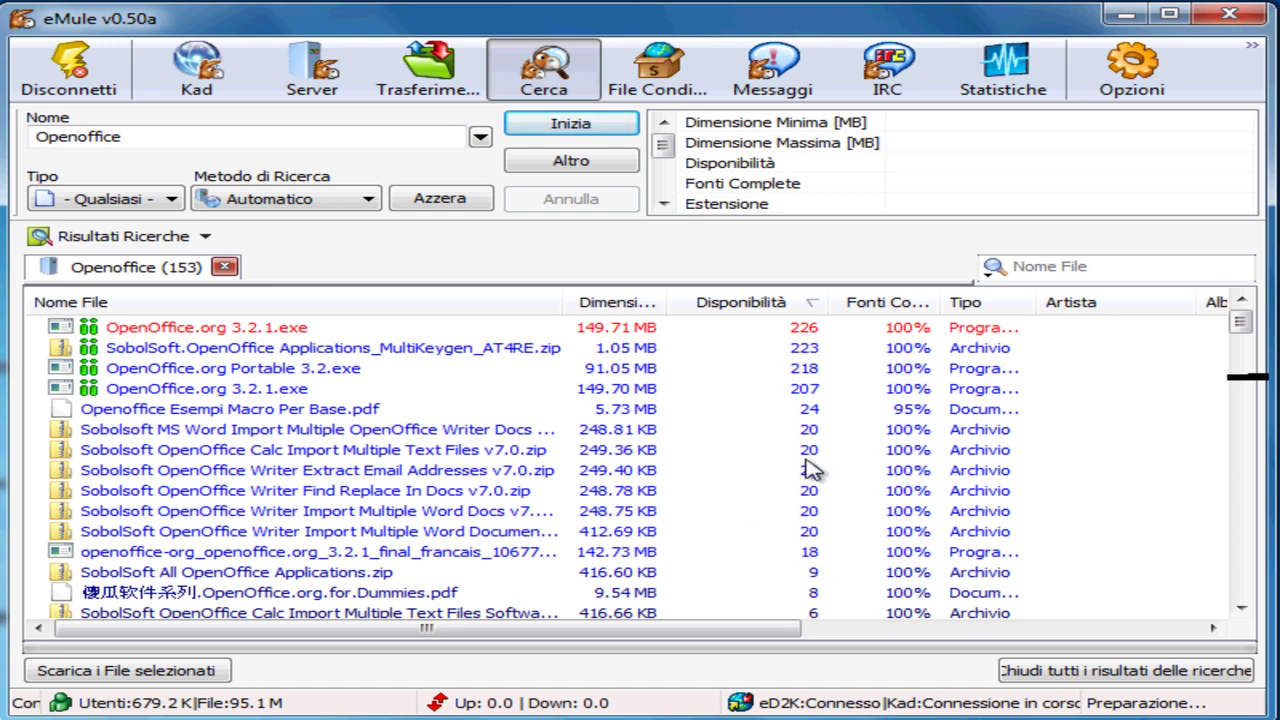
{"action": "left_click", "coordinate": [200, 303]}
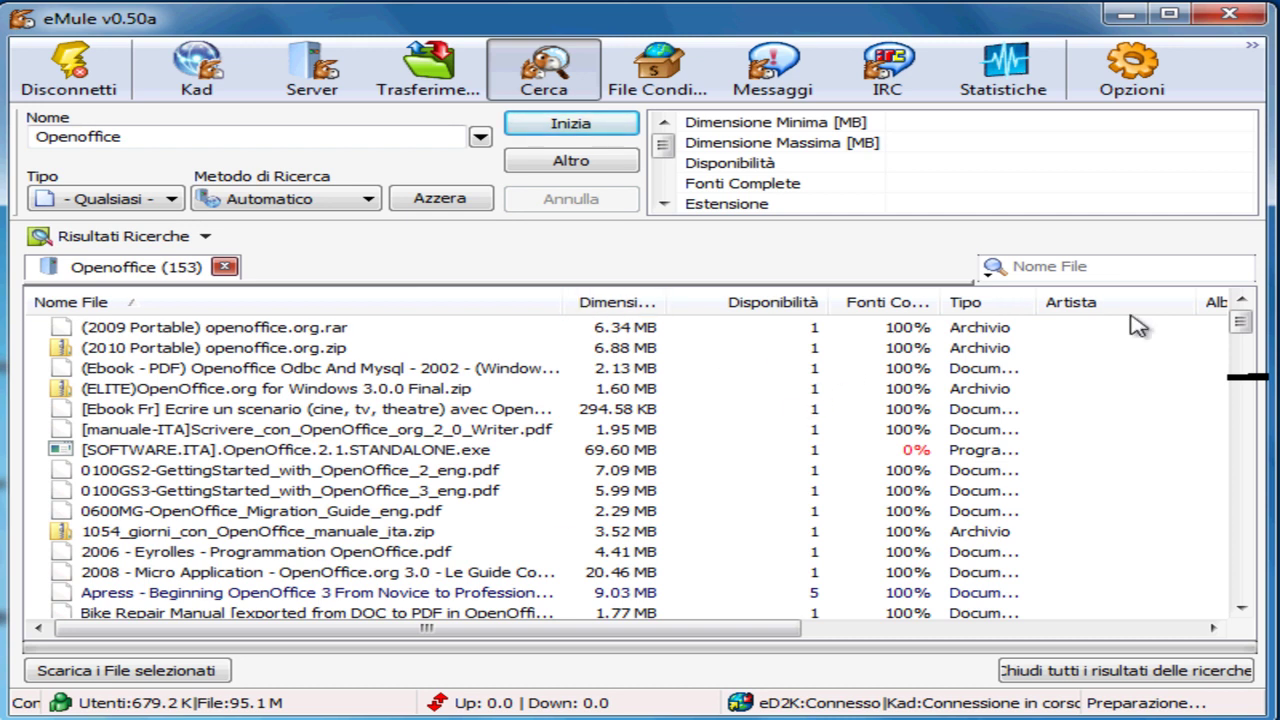
{"action": "mouse_move", "coordinate": [1242, 322]}
{"action": "left_mouse_down"}
{"action": "mouse_move", "coordinate": [1240, 409]}
{"action": "mouse_move", "coordinate": [1251, 314]}
{"action": "left_mouse_up"}
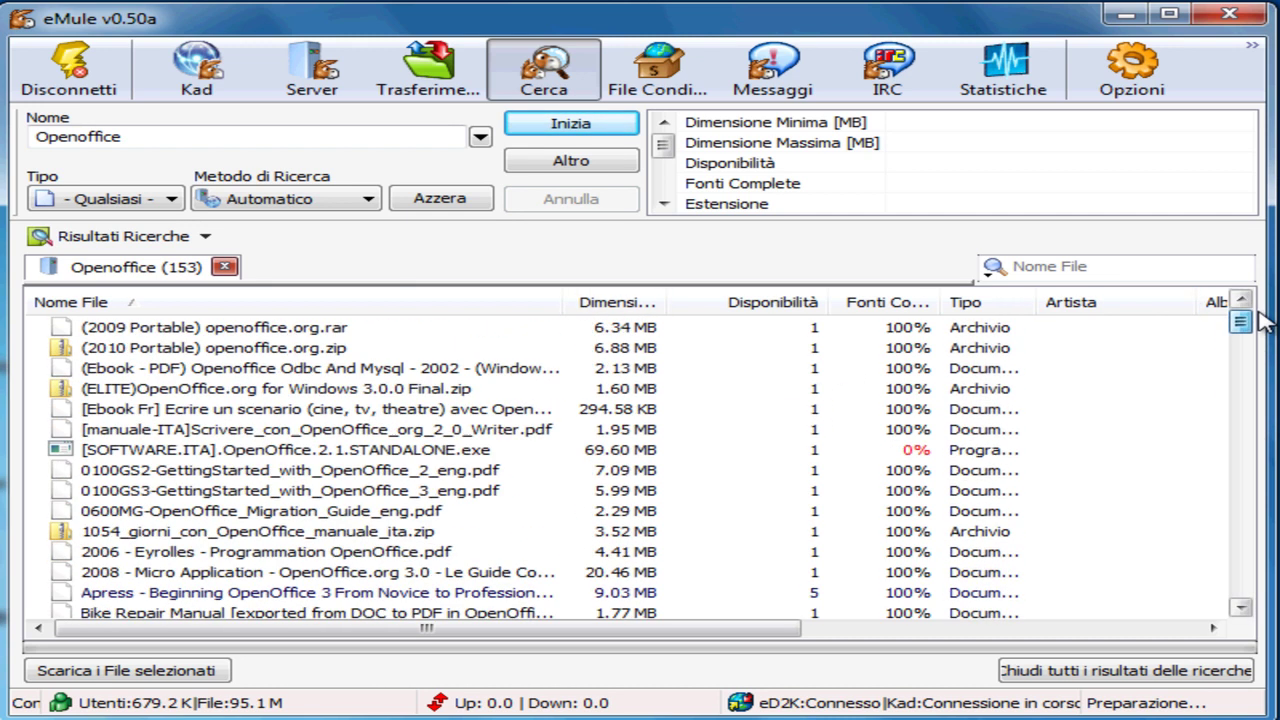
- Sort the results by availability, highest first, and start downloading the 149.70 MB OpenOffice.org 3.2.1.exe
{"action": "left_click", "coordinate": [752, 304]}
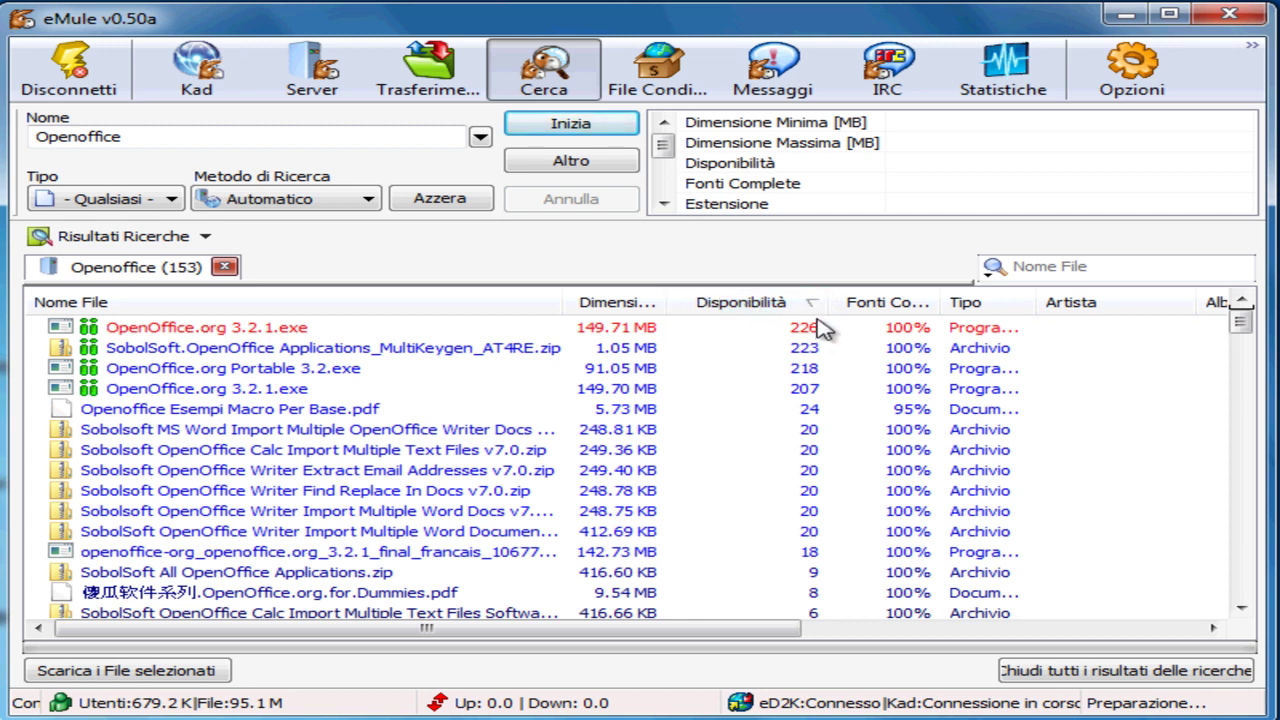
{"action": "left_click", "coordinate": [746, 308]}
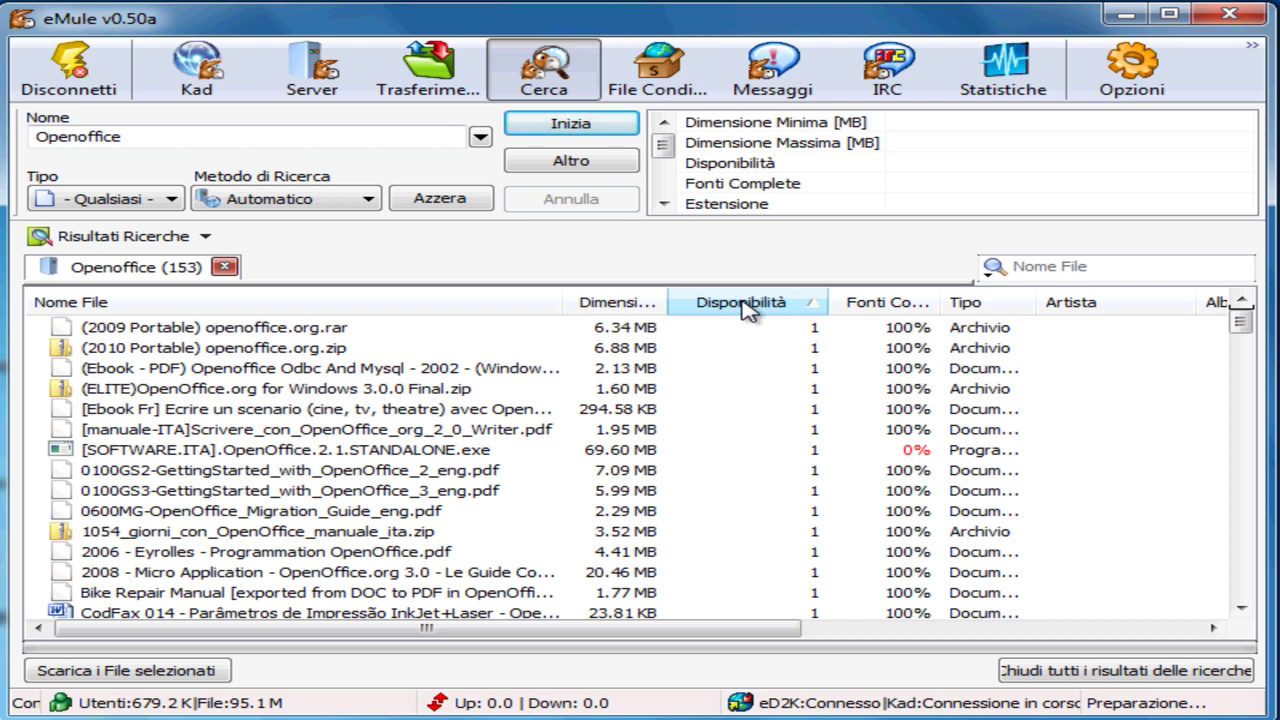
{"action": "left_click", "coordinate": [743, 303]}
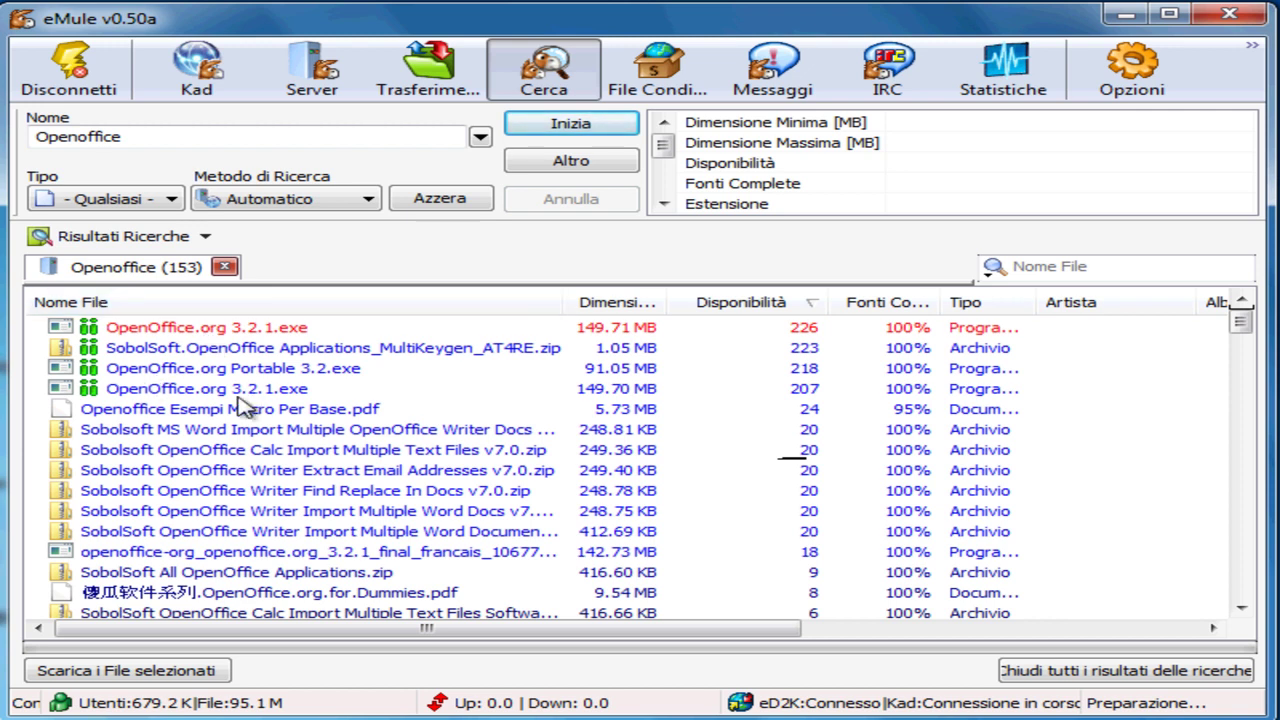
{"action": "double_click", "coordinate": [153, 390]}
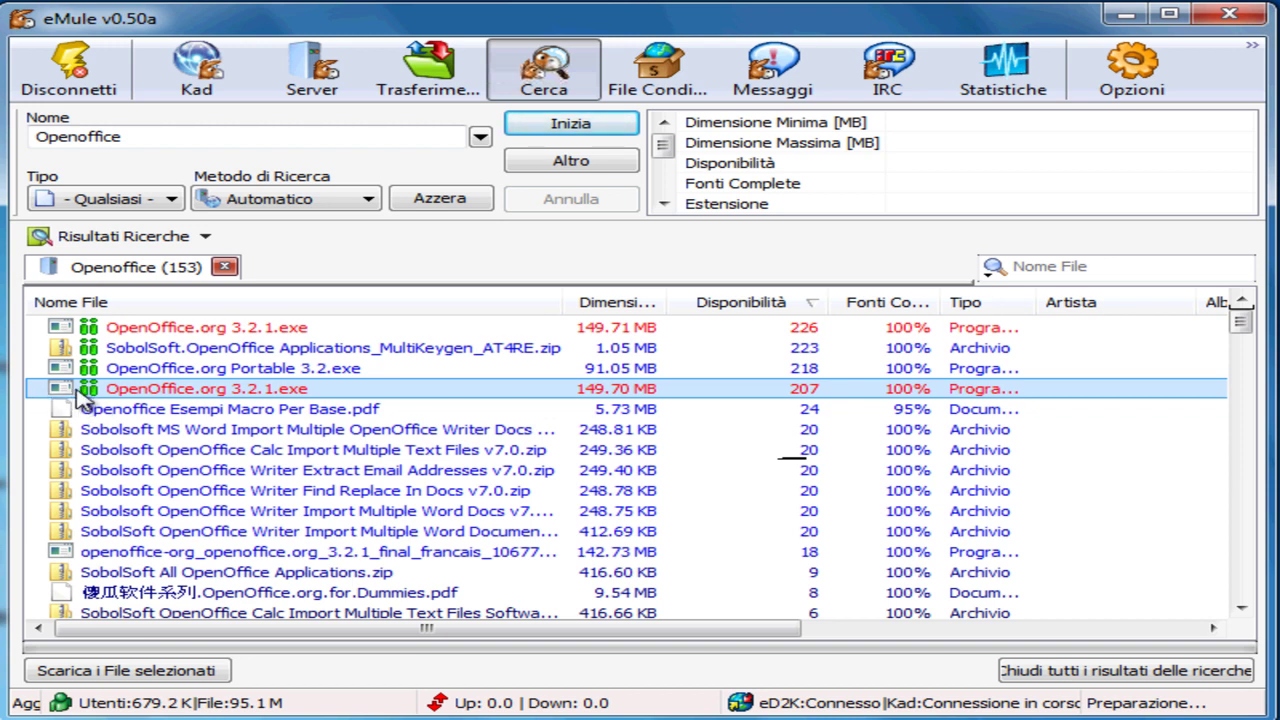
- Check the user comments on the 149.71 MB OpenOffice.org 3.2.1.exe and close its details
{"action": "left_click", "coordinate": [100, 330]}
{"action": "right_click", "coordinate": [100, 333]}
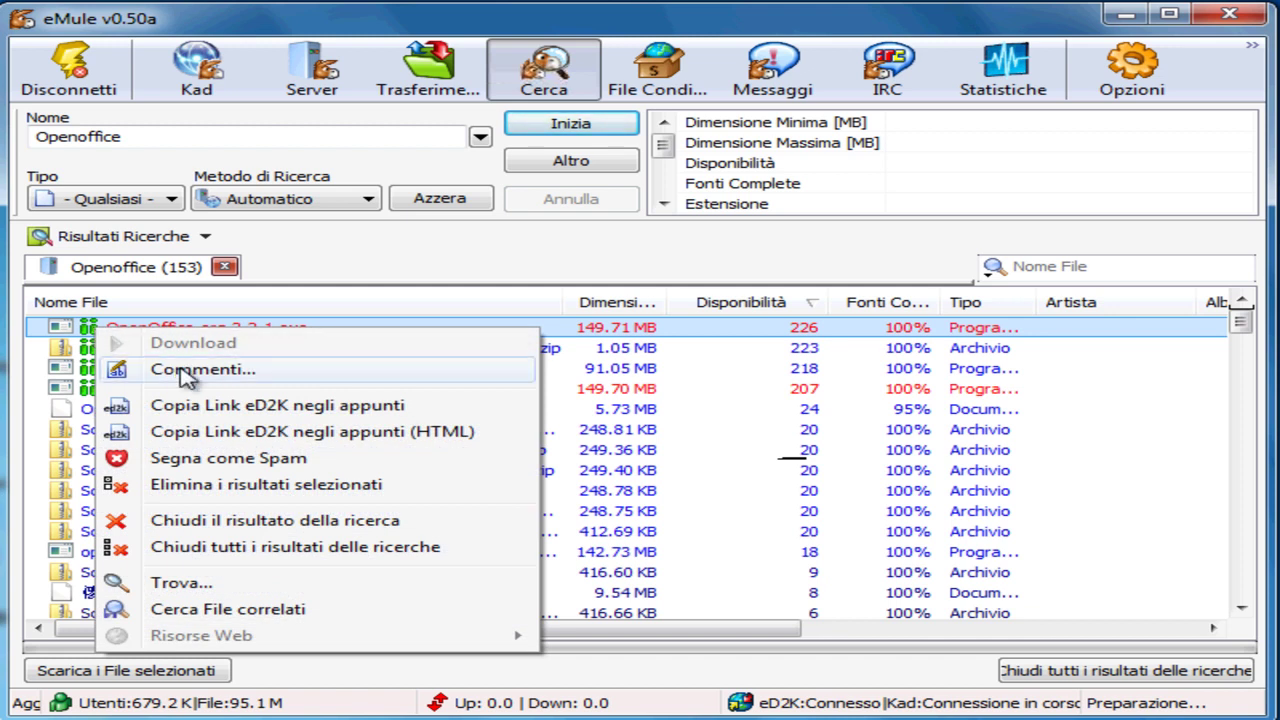
{"action": "left_click", "coordinate": [160, 369]}
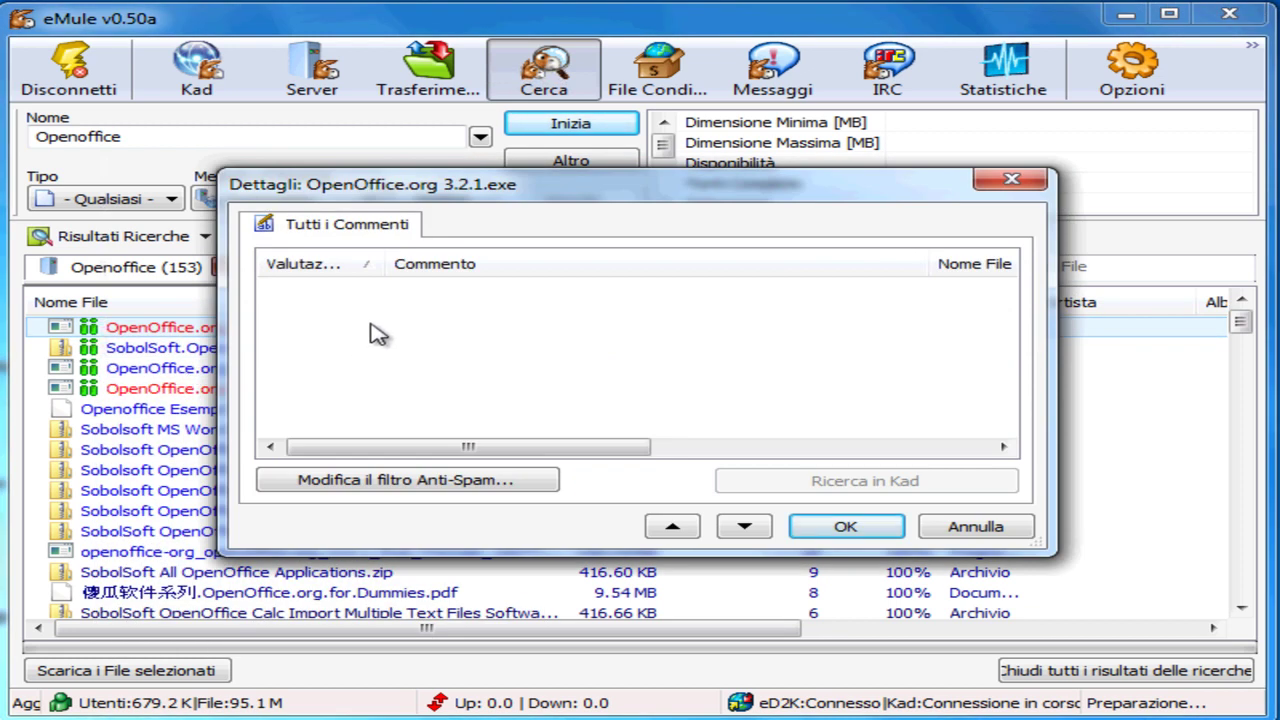
{"action": "left_click_drag", "start_coordinate": [392, 449], "coordinate": [358, 450]}
{"action": "left_click", "coordinate": [990, 526]}
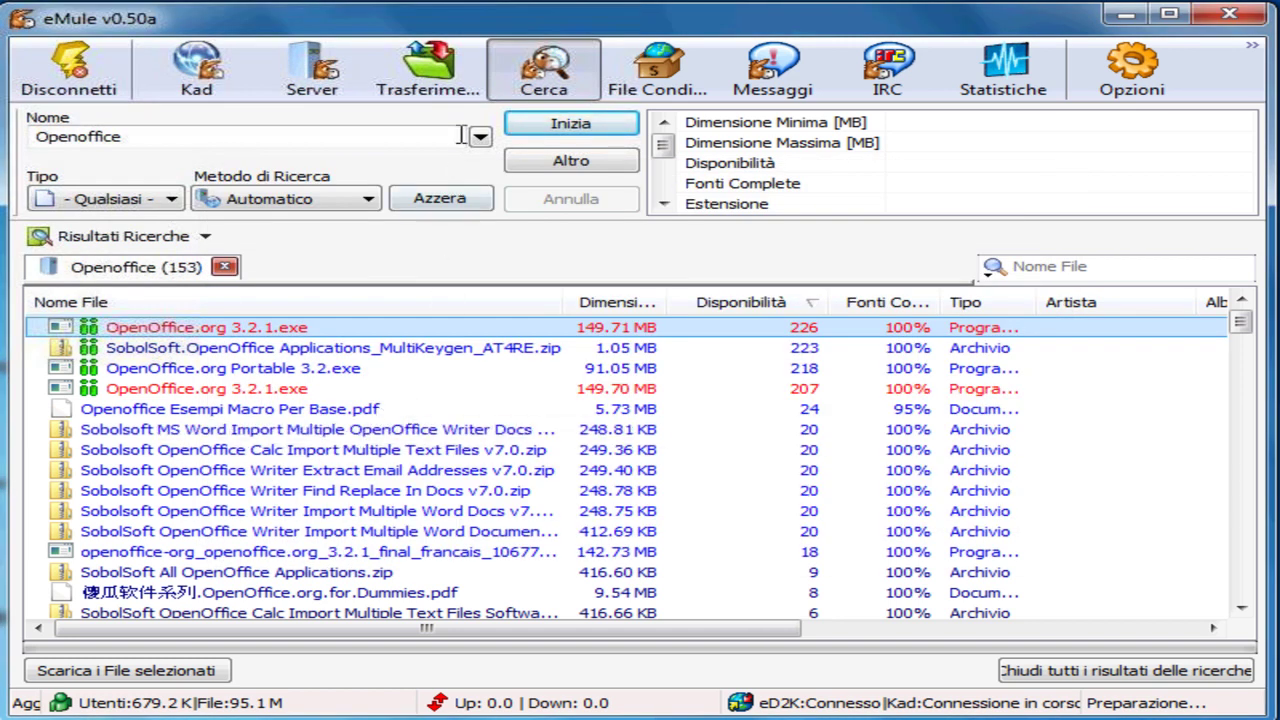
- Compare the OpenOffice entries in the download transfers with the matching search results
{"action": "left_click", "coordinate": [447, 82]}
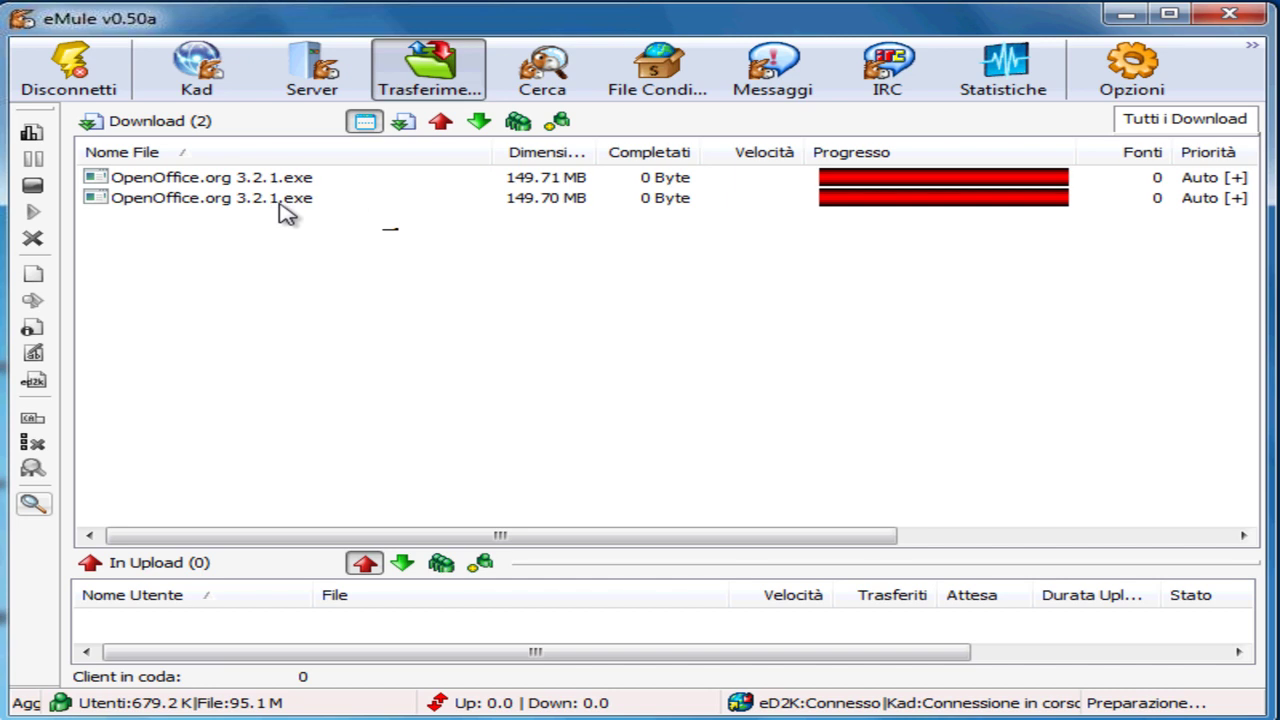
{"action": "left_click", "coordinate": [550, 80]}
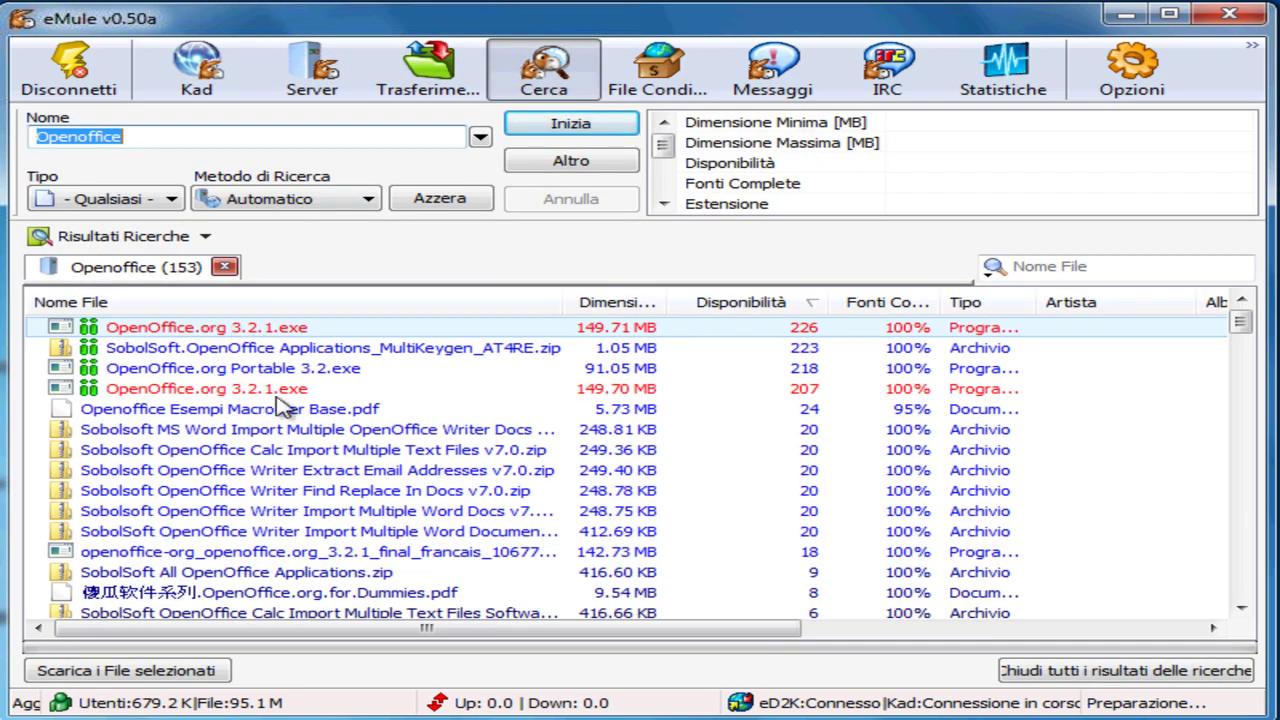
{"action": "left_click", "coordinate": [470, 95]}
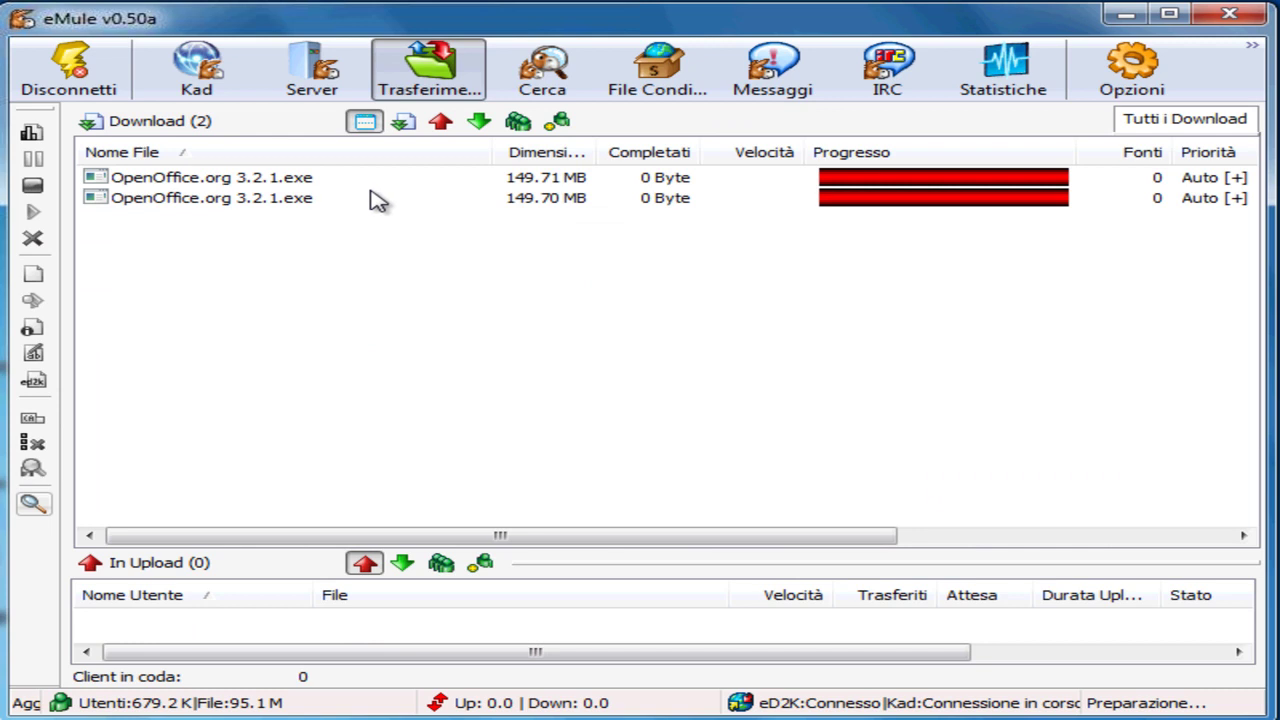
{"action": "mouse_move", "coordinate": [376, 200]}
- Close the Openoffice search results and set the search file type to Audio
{"action": "left_click", "coordinate": [525, 90]}
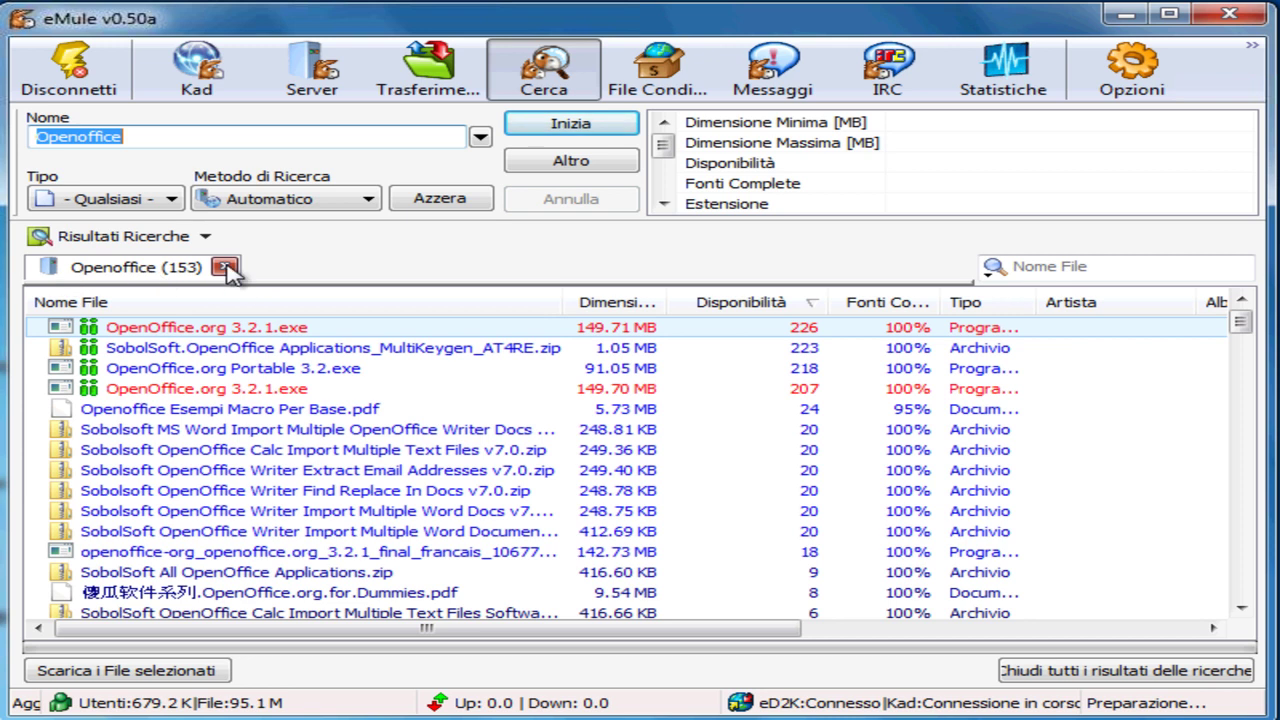
{"action": "left_click", "coordinate": [225, 267]}
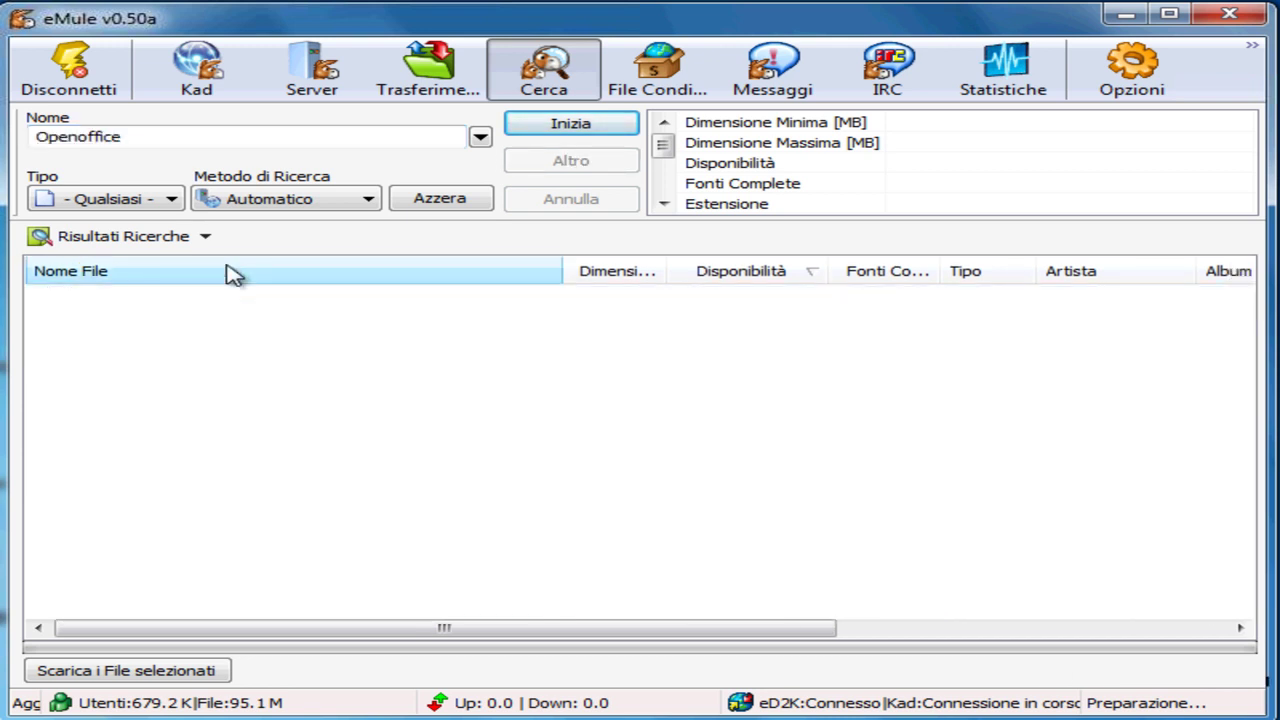
{"action": "left_click", "coordinate": [171, 200]}
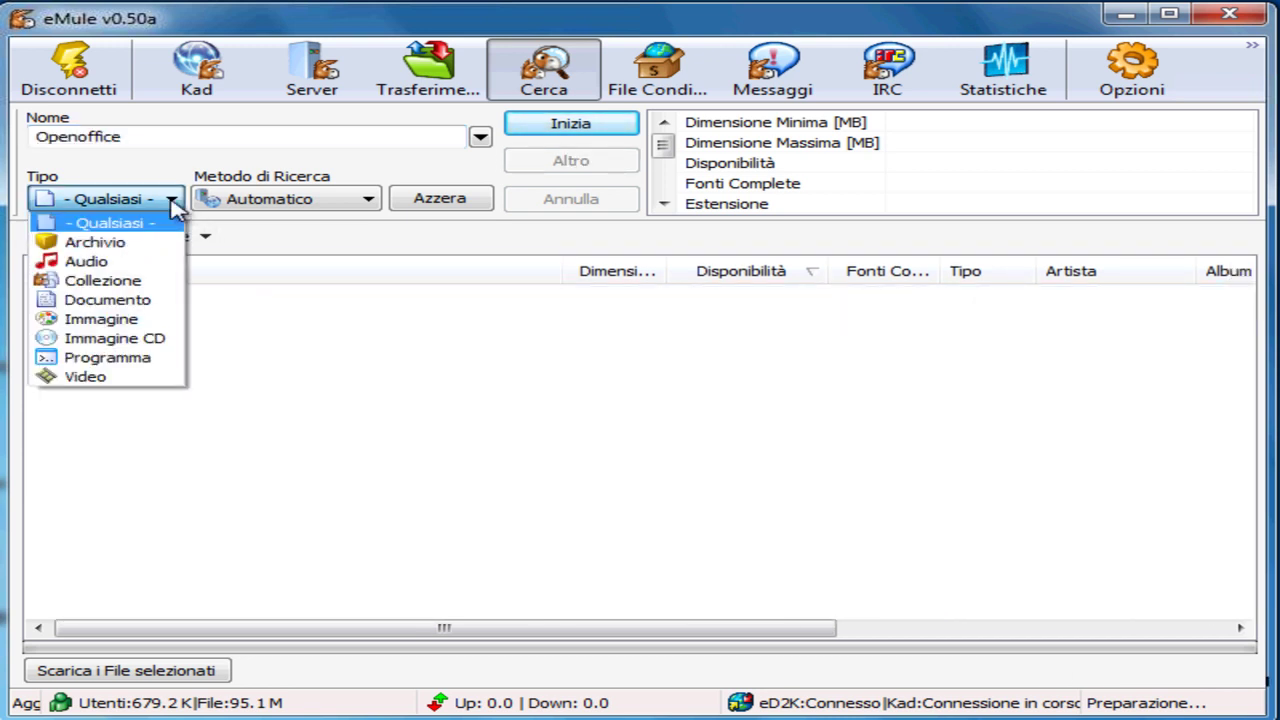
{"action": "left_click", "coordinate": [80, 262]}
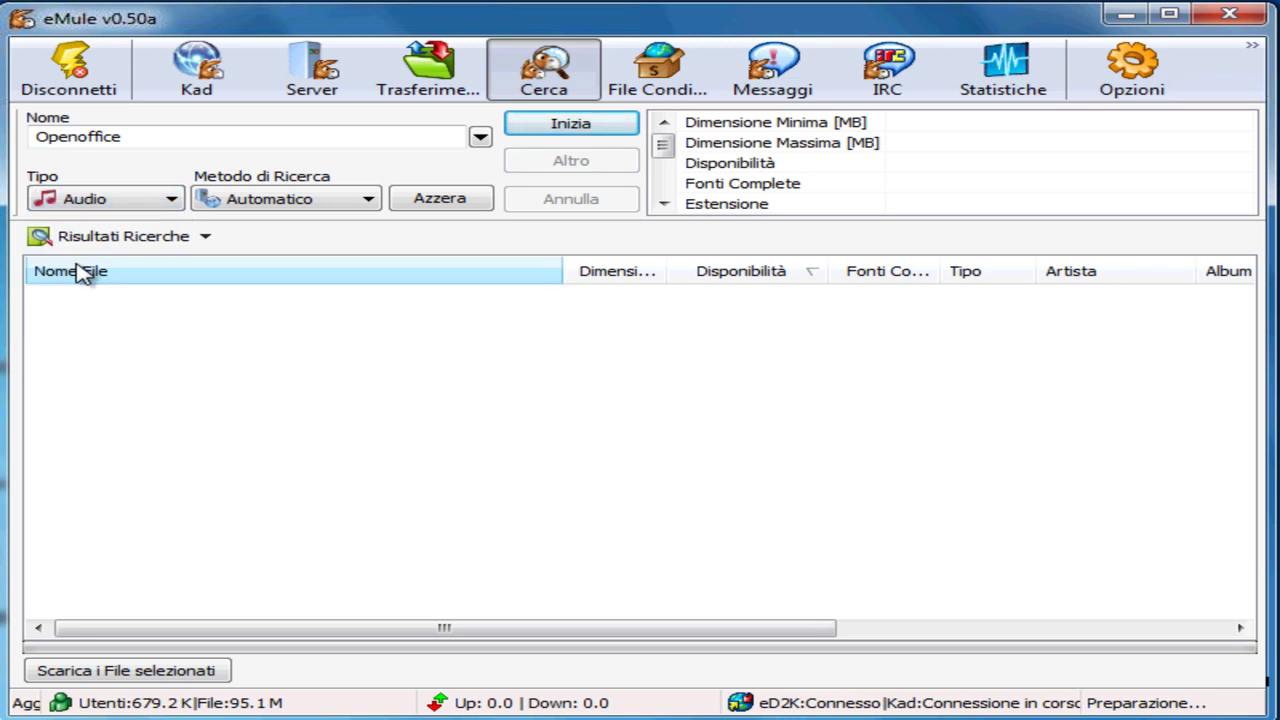
- Replace the search name with "Vasco Rossi" and run the search
{"action": "left_click", "coordinate": [144, 136]}
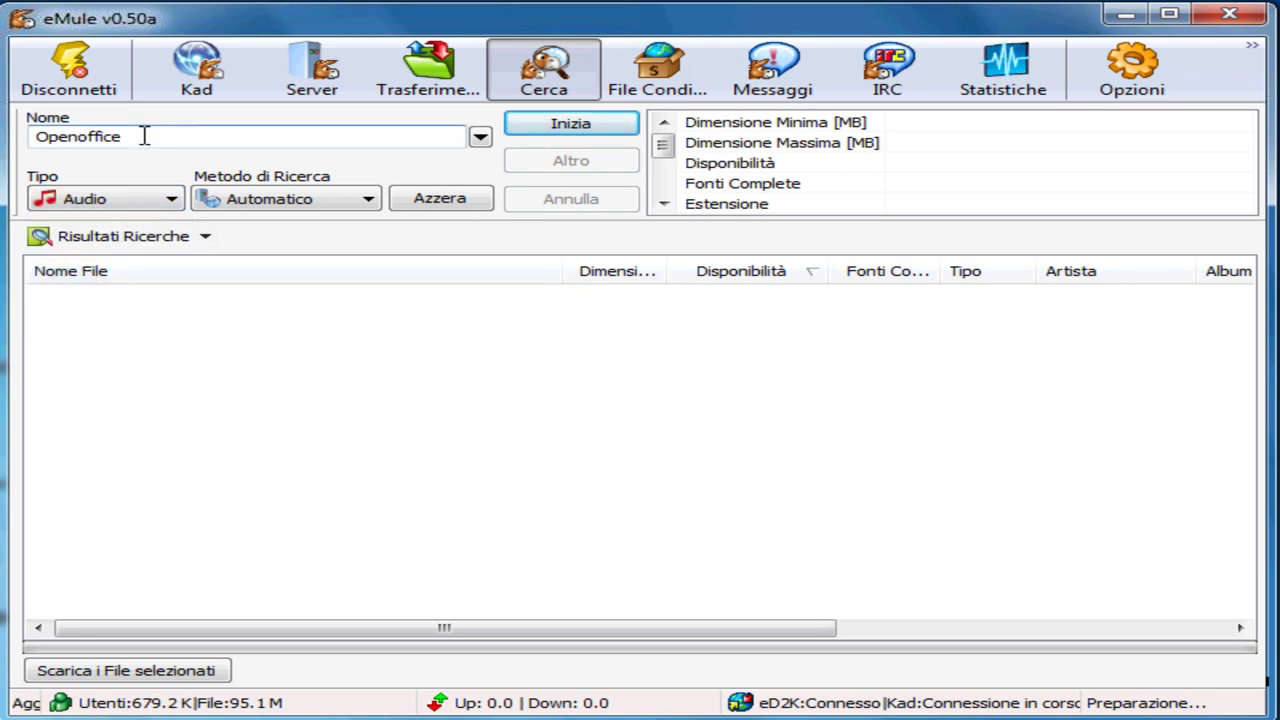
{"action": "key", "text": "BackSpace"}
{"action": "key", "text": "BackSpace"}
{"action": "key", "text": "BackSpace"}
{"action": "key", "text": "BackSpace"}
{"action": "key", "text": "BackSpace"}
{"action": "key", "text": "BackSpace"}
{"action": "key", "text": "BackSpace"}
{"action": "key", "text": "BackSpace"}
{"action": "key", "text": "BackSpace"}
{"action": "key", "text": "BackSpace"}
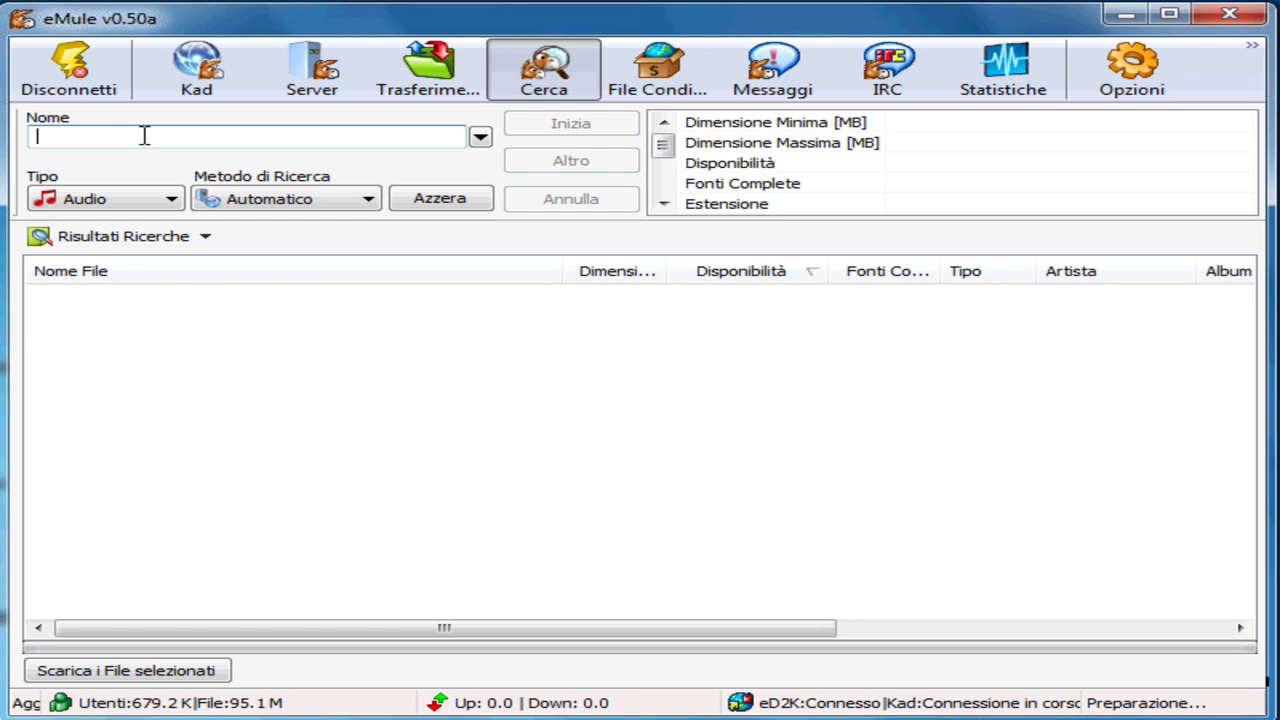
{"action": "type", "text": "Vasco"}
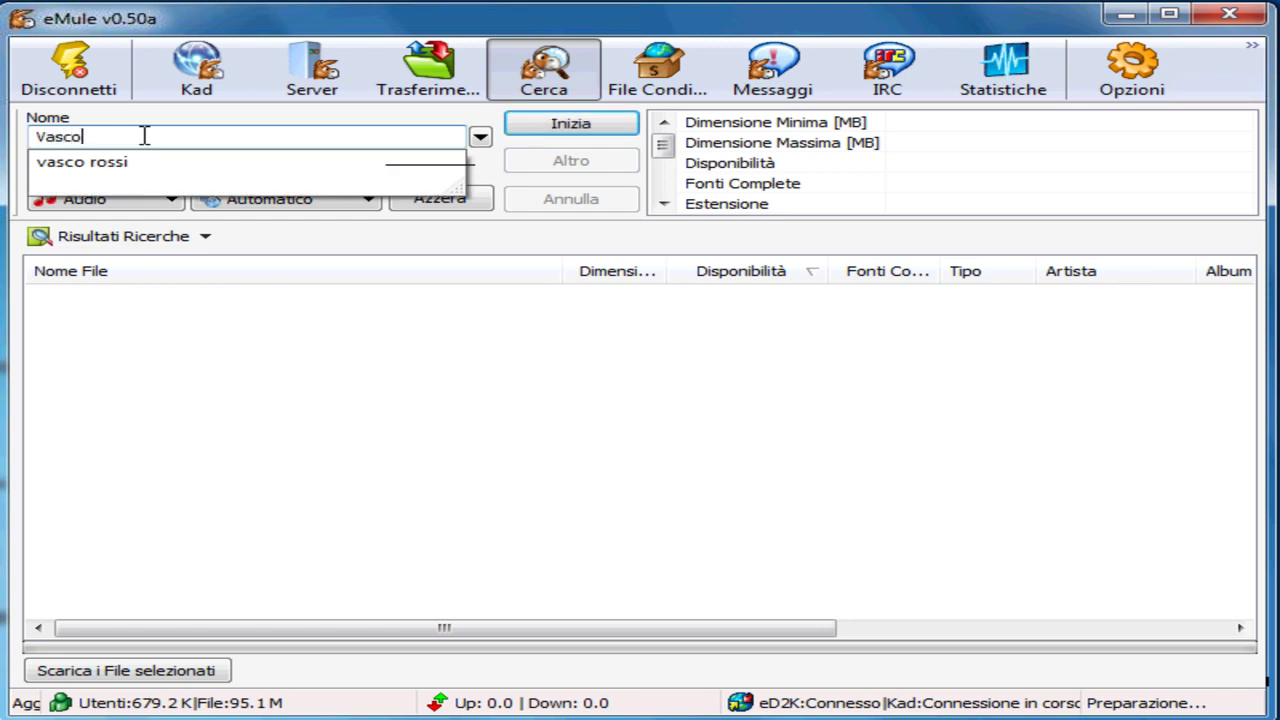
{"action": "type", "text": " Rossi"}
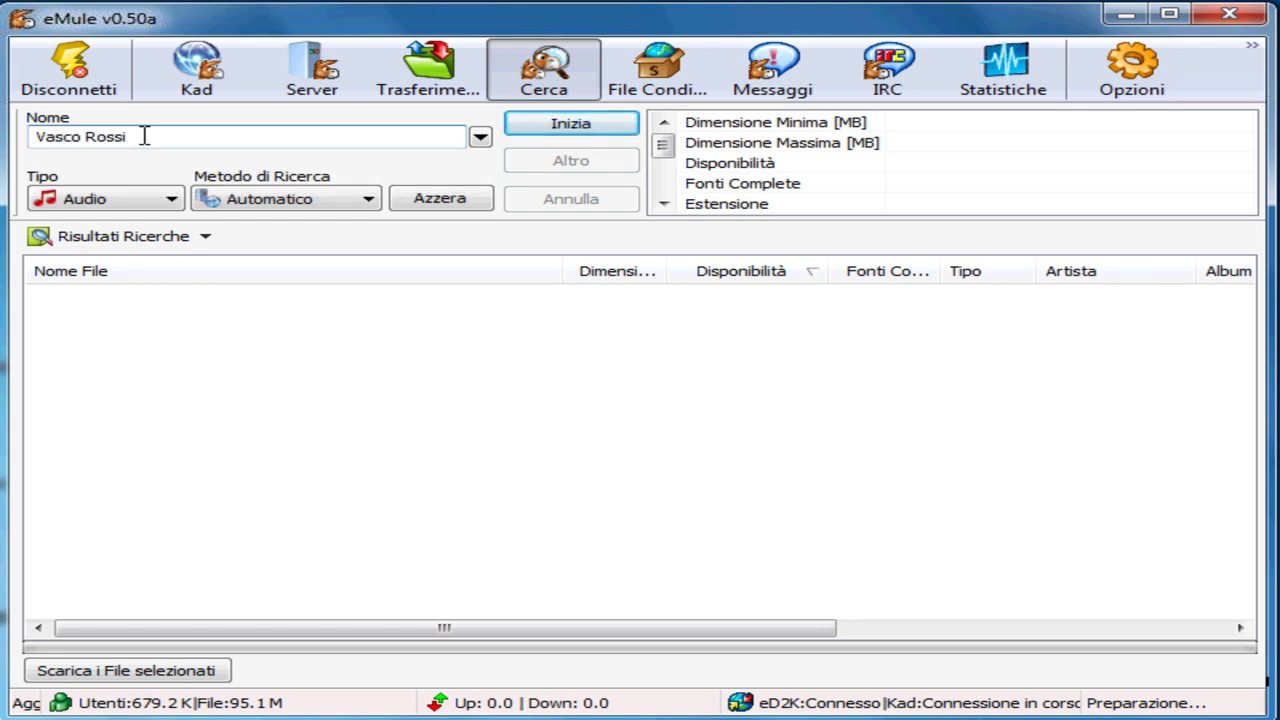
{"action": "key", "text": "Return"}
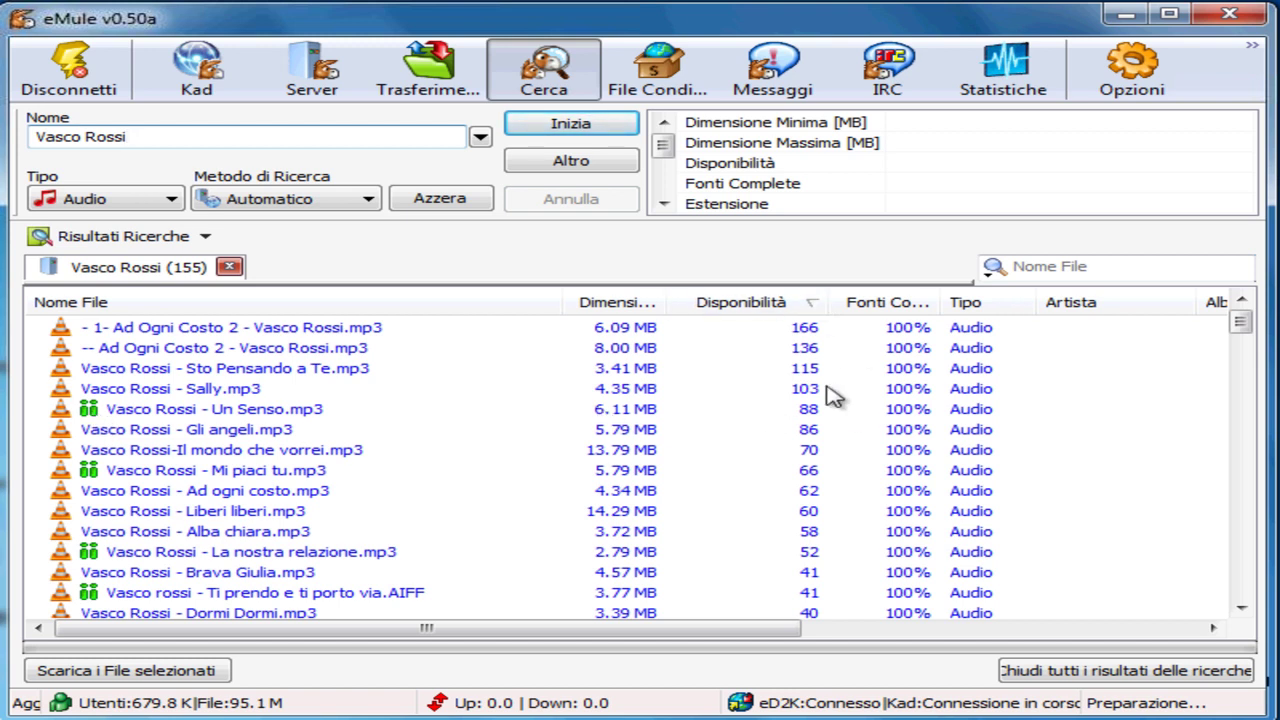
- Start downloading Vasco Rossi - Un Senso.mp3 and check its progress and sources alongside the OpenOffice downloads
{"action": "left_click", "coordinate": [217, 411]}
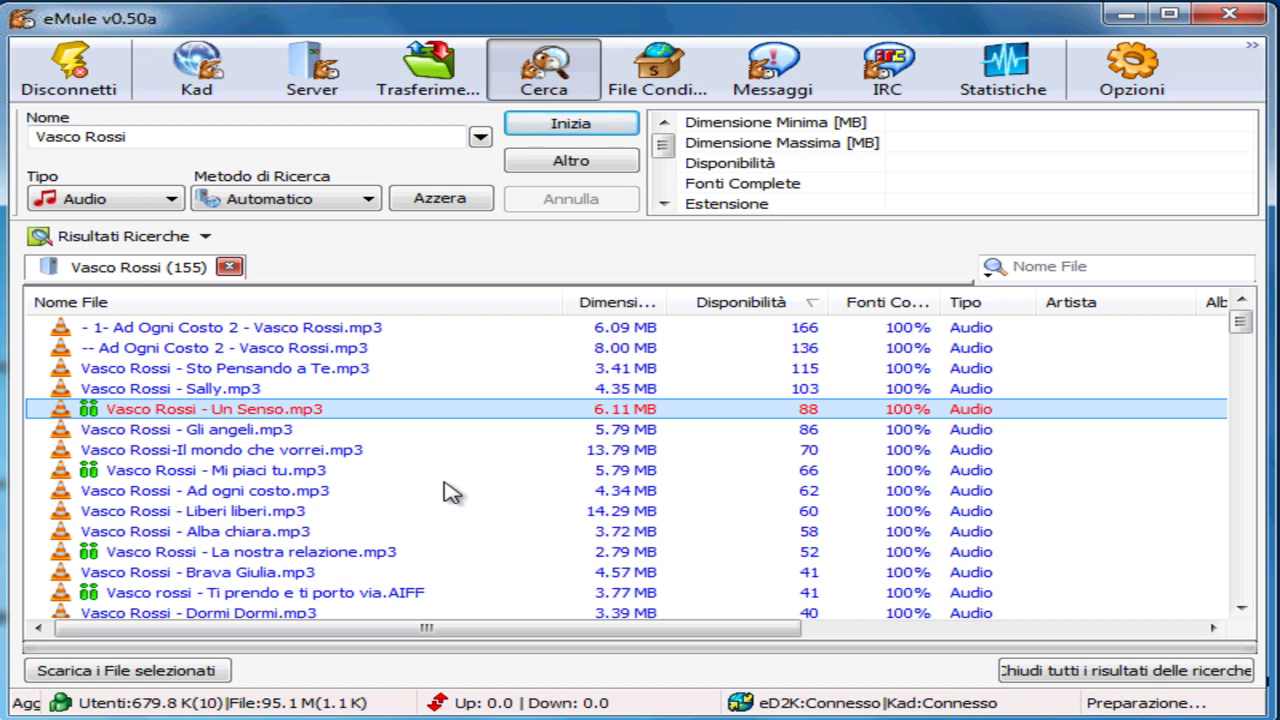
{"action": "left_click", "coordinate": [430, 65]}
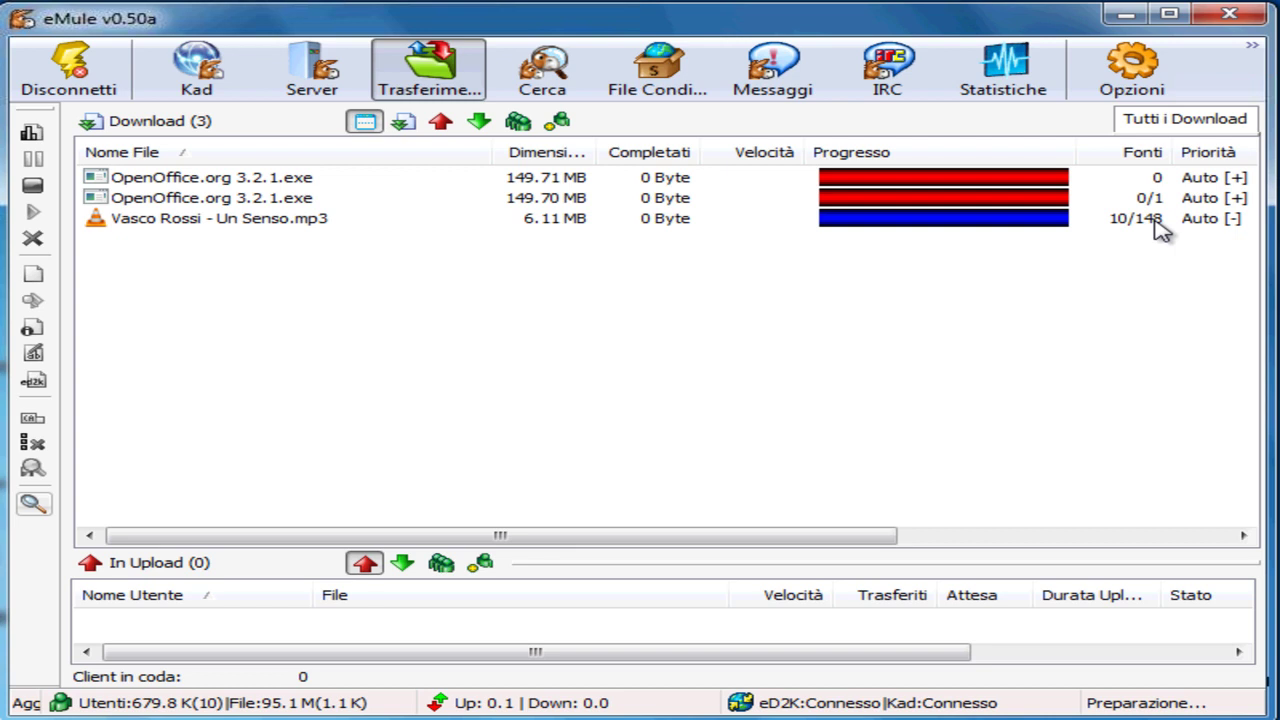
{"action": "left_click", "coordinate": [170, 222]}
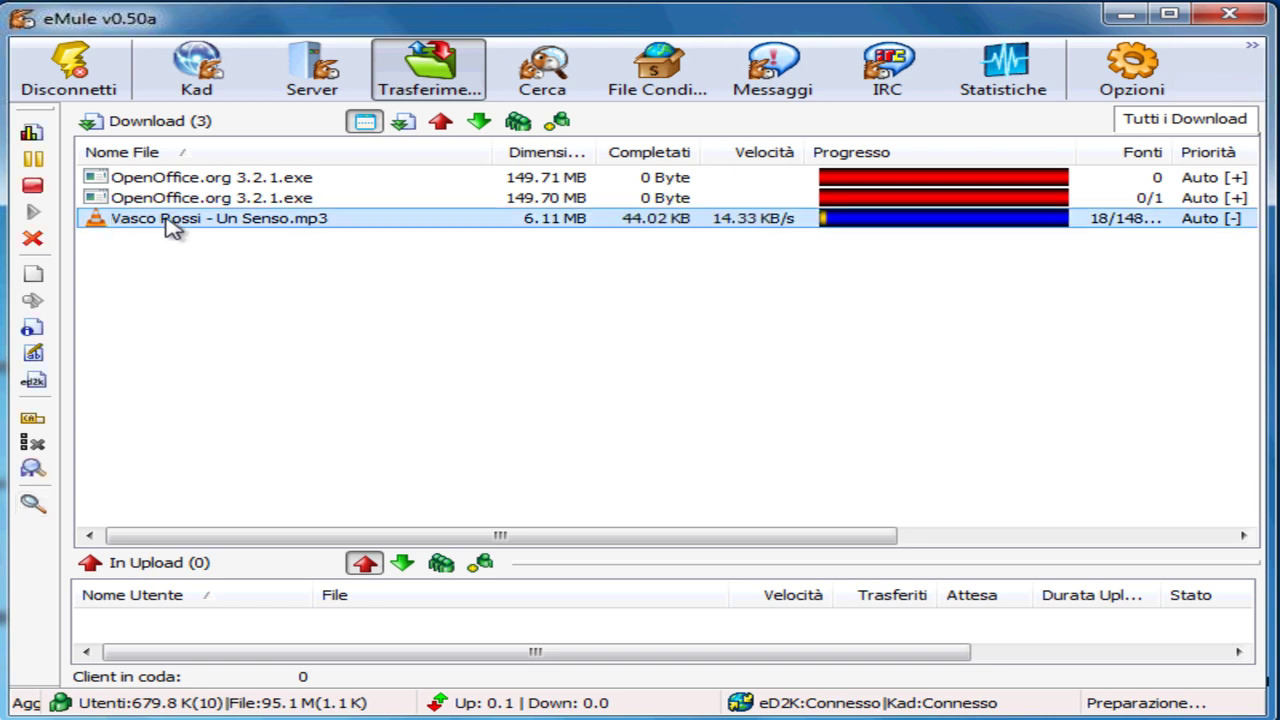
{"action": "left_click", "coordinate": [291, 200]}
{"action": "left_click", "coordinate": [666, 177]}
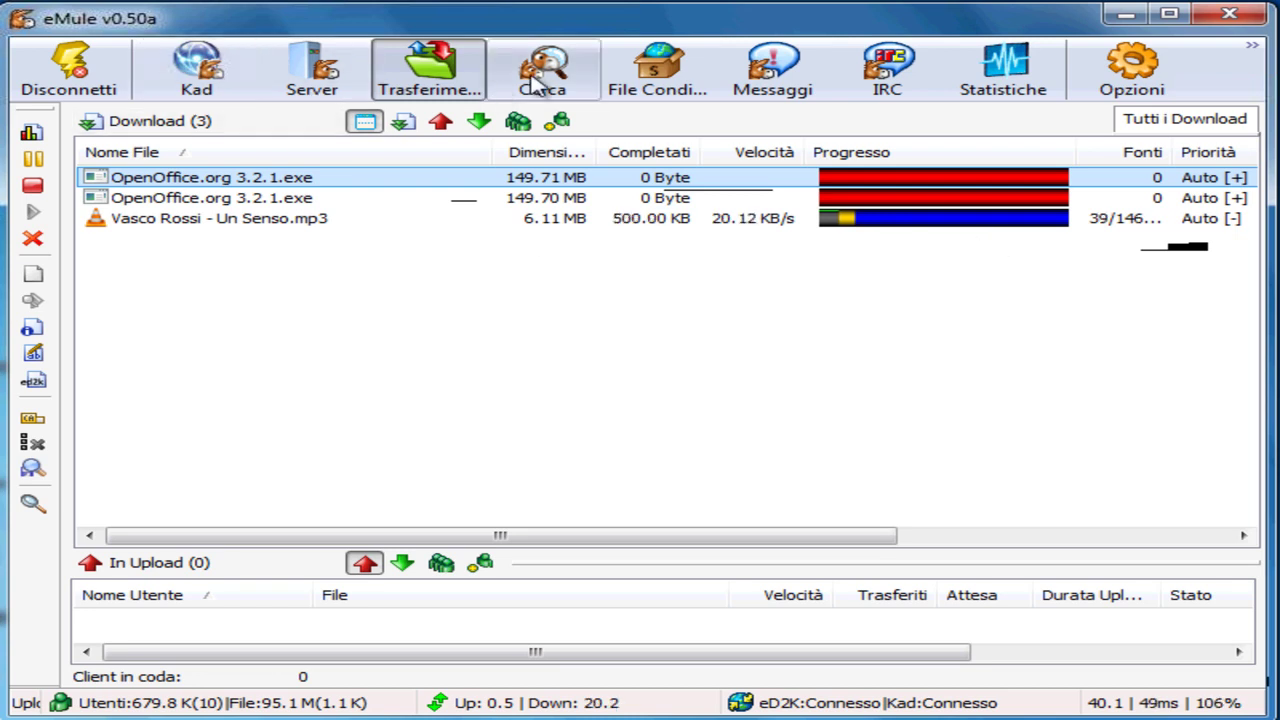
- Return to the file search and set the file type to Video
{"action": "left_click", "coordinate": [536, 74]}
{"action": "left_click", "coordinate": [171, 199]}
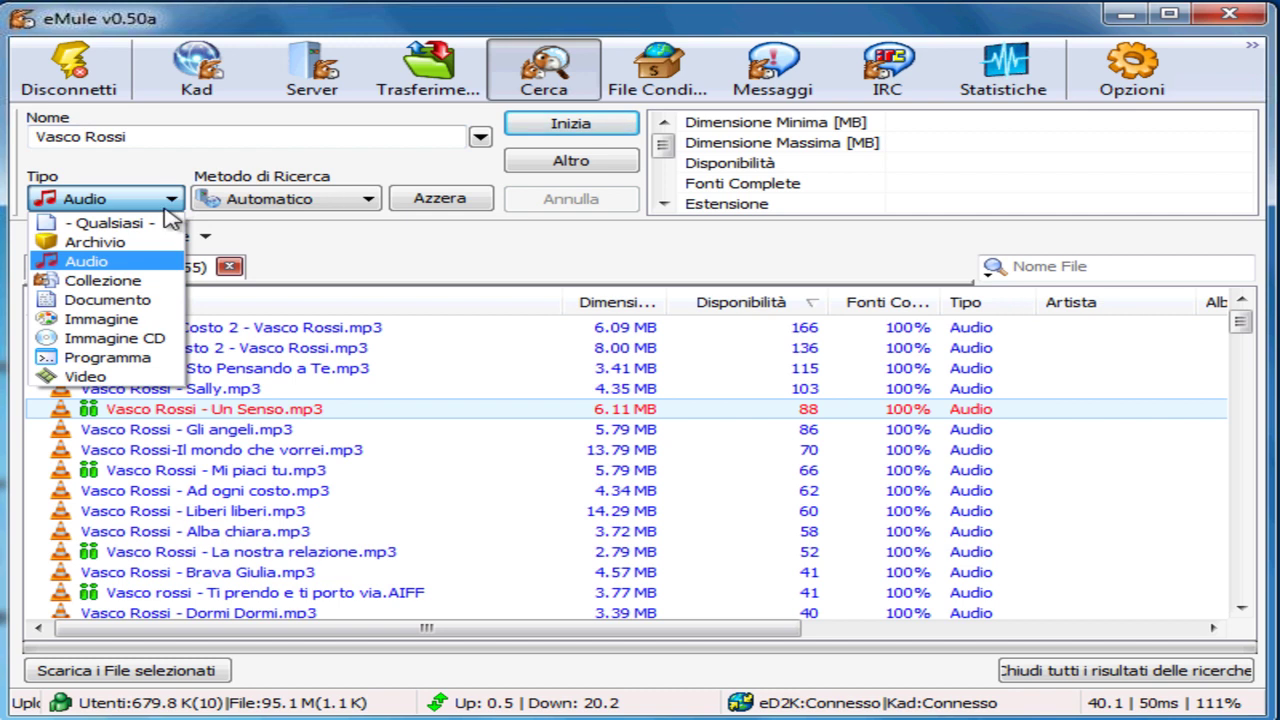
{"action": "left_click", "coordinate": [115, 376]}
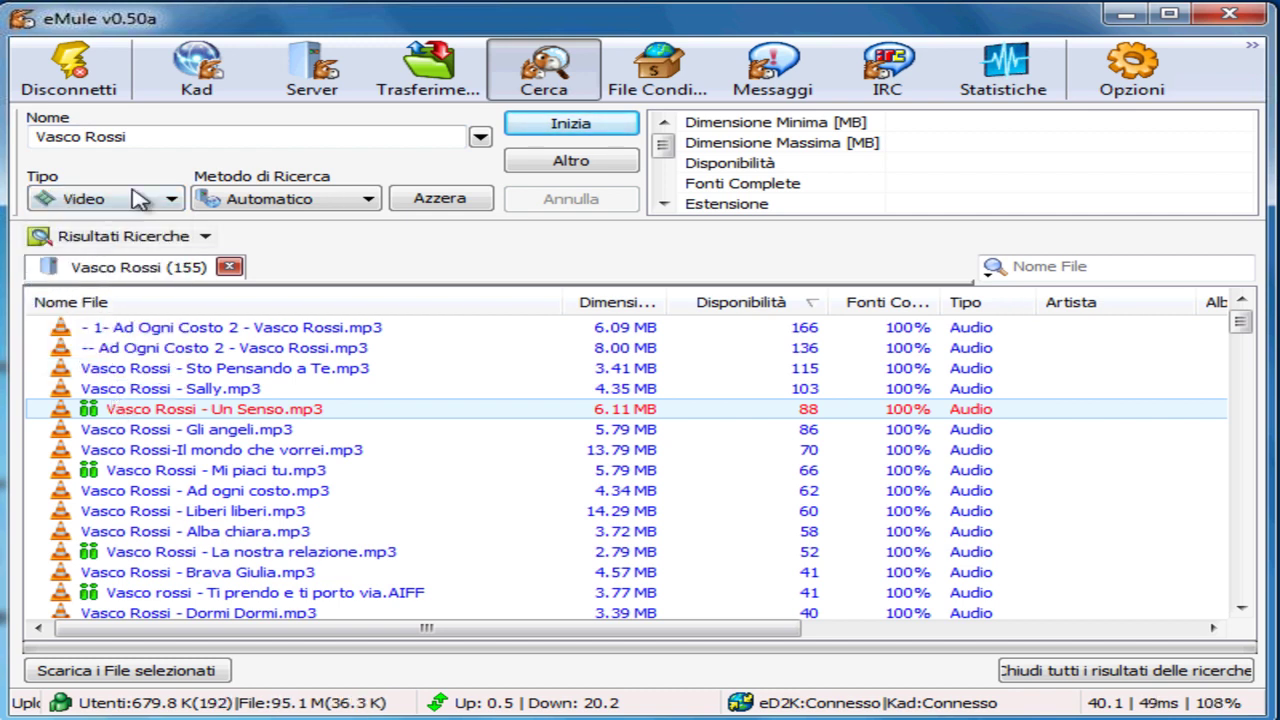
- Close the Vasco Rossi results and run a video search for "Natale"
{"action": "left_click", "coordinate": [229, 266]}
{"action": "left_click_drag", "start_coordinate": [152, 136], "coordinate": [38, 136]}
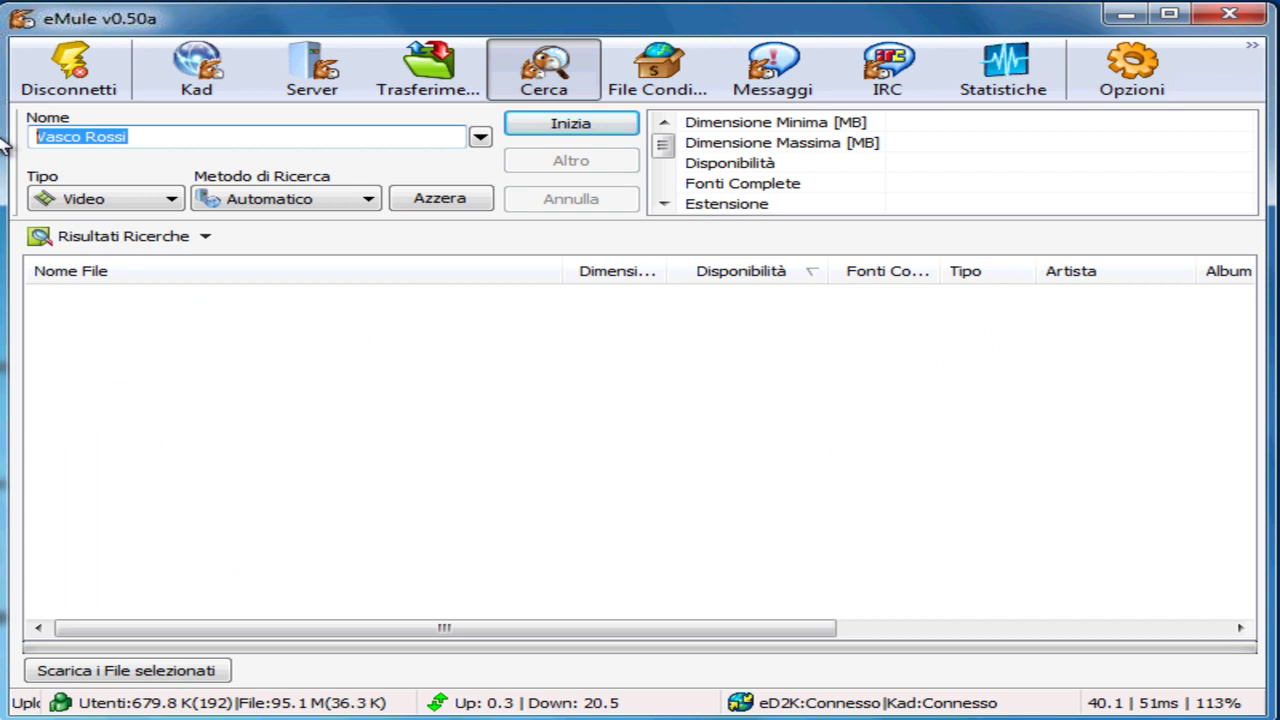
{"action": "key", "text": "BackSpace"}
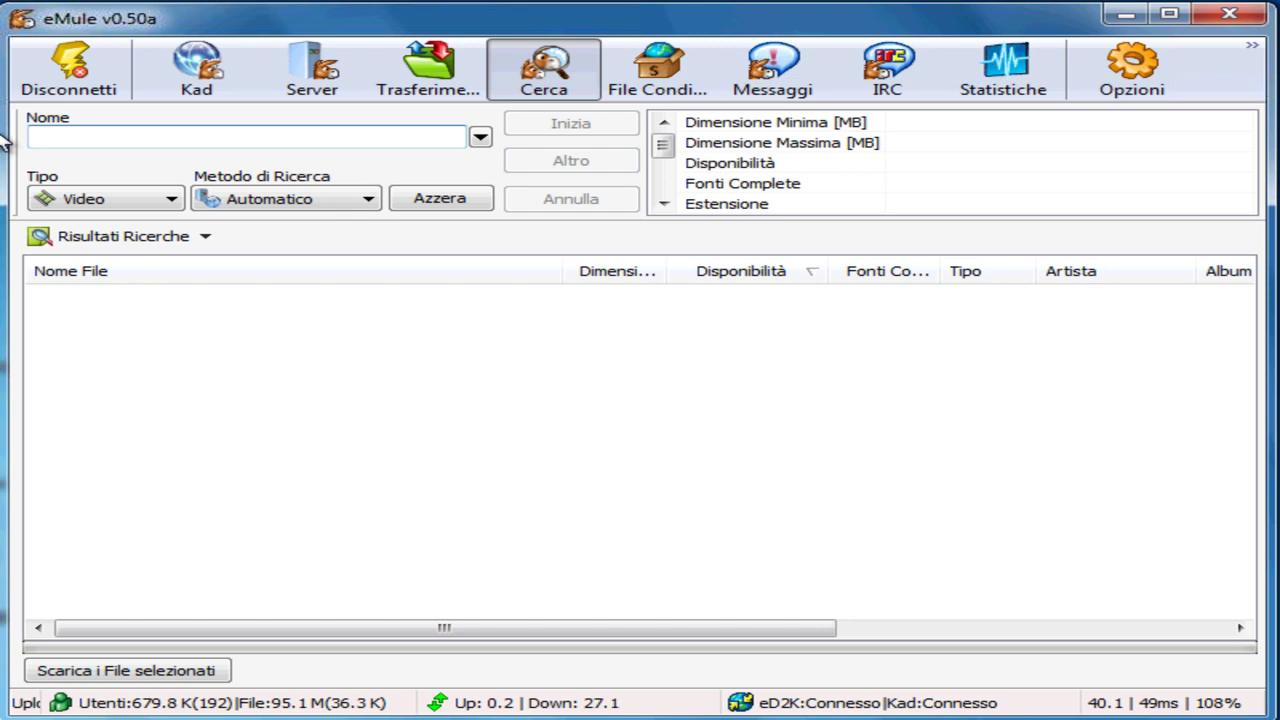
{"action": "type", "text": "Natala"}
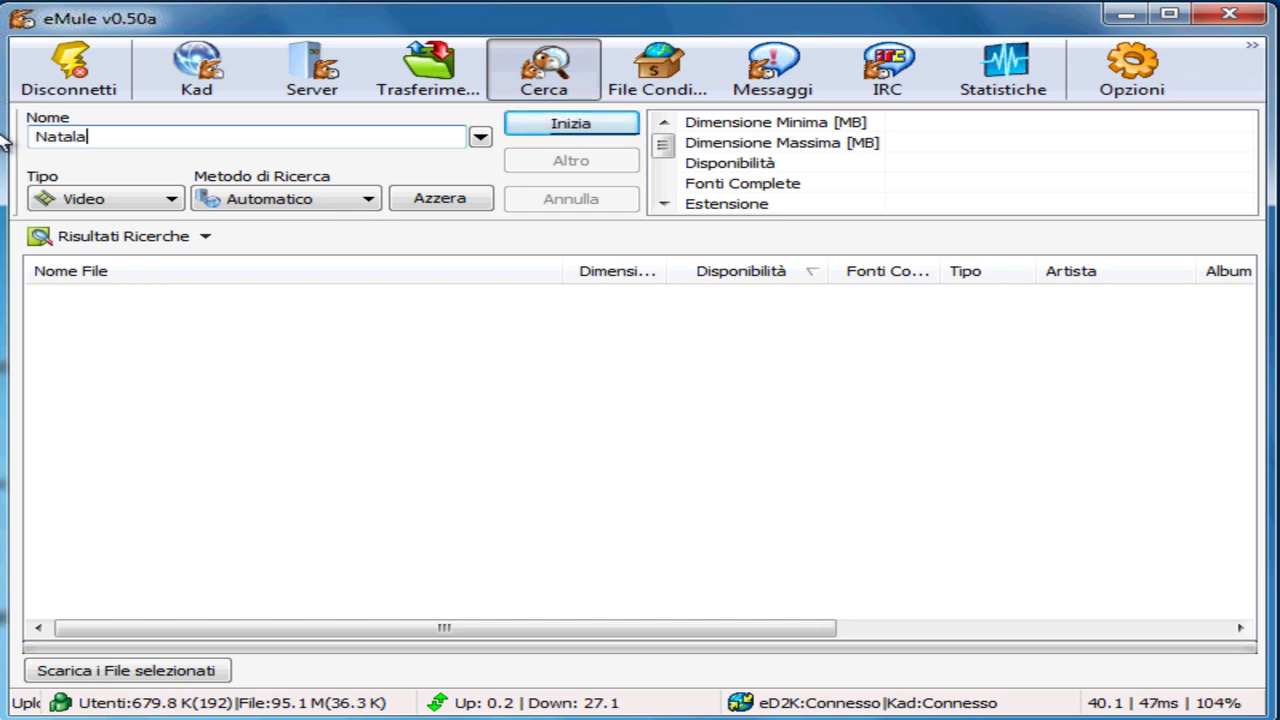
{"action": "key", "text": "BackSpace"}
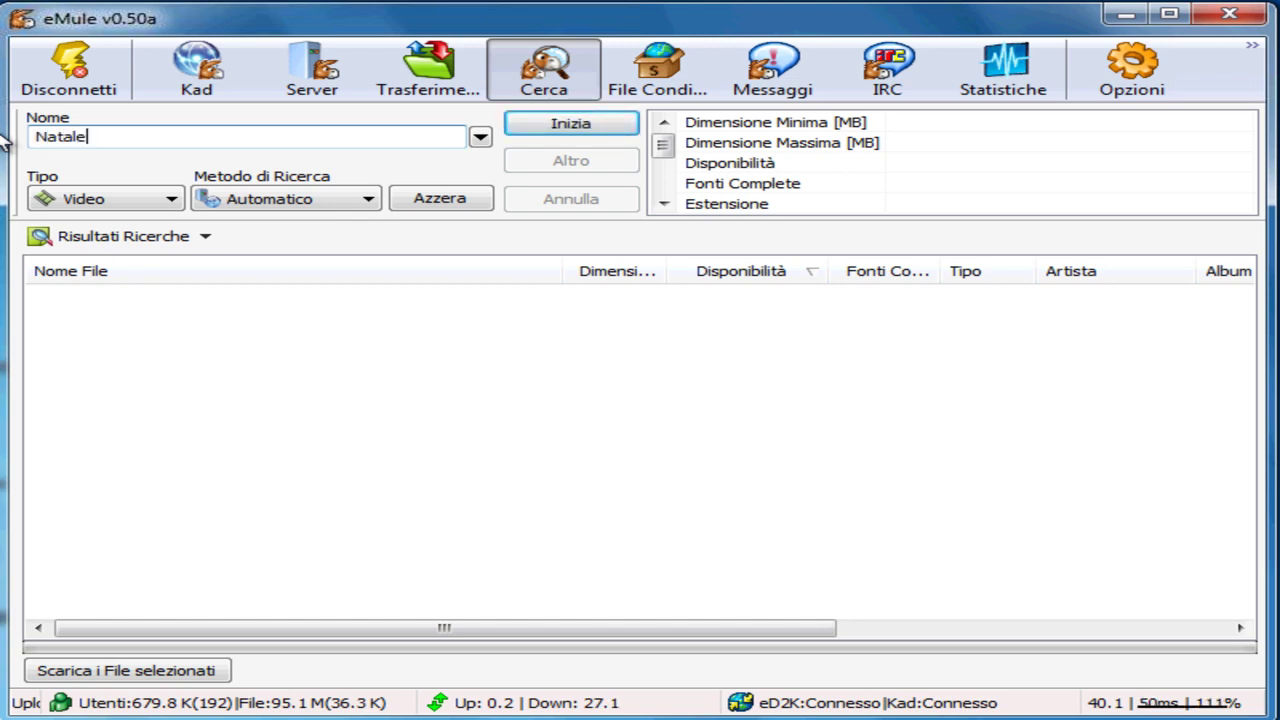
{"action": "left_click", "coordinate": [560, 134]}
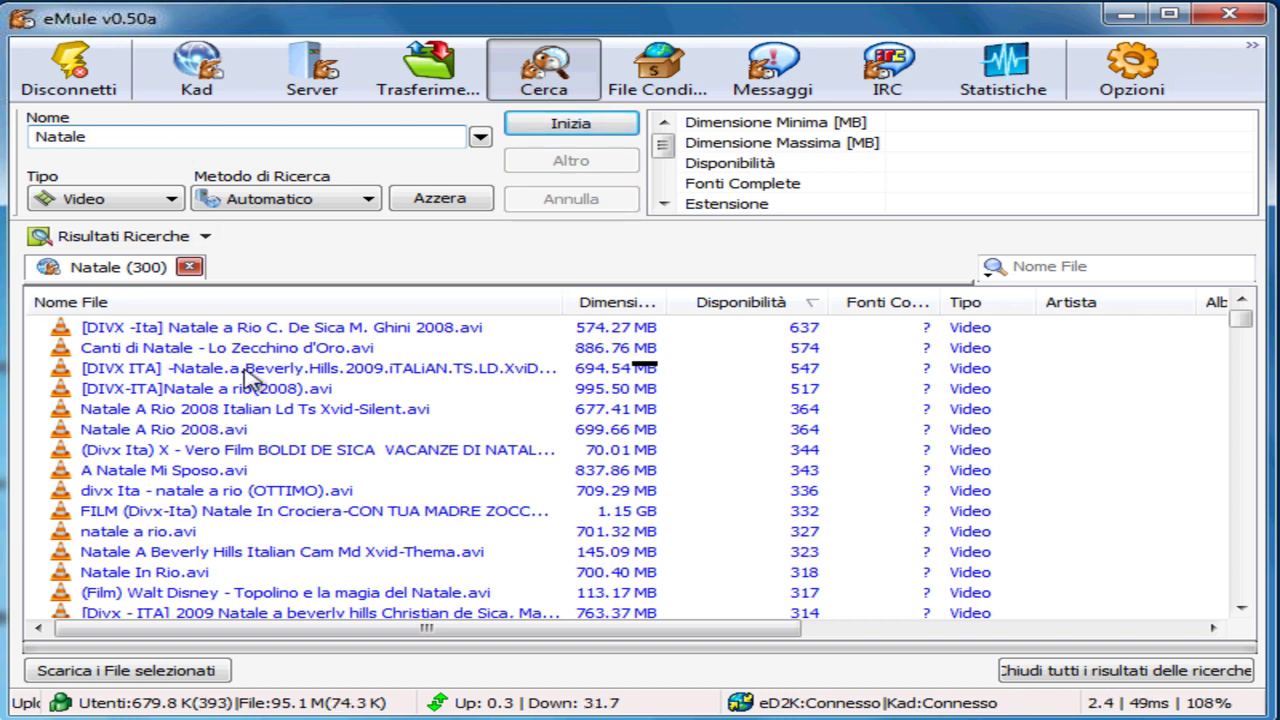
- Start downloading the best-sourced result, the 574.27 MB Natale a Rio 2008 video, and check its progress in the transfers list
{"action": "left_click", "coordinate": [284, 330]}
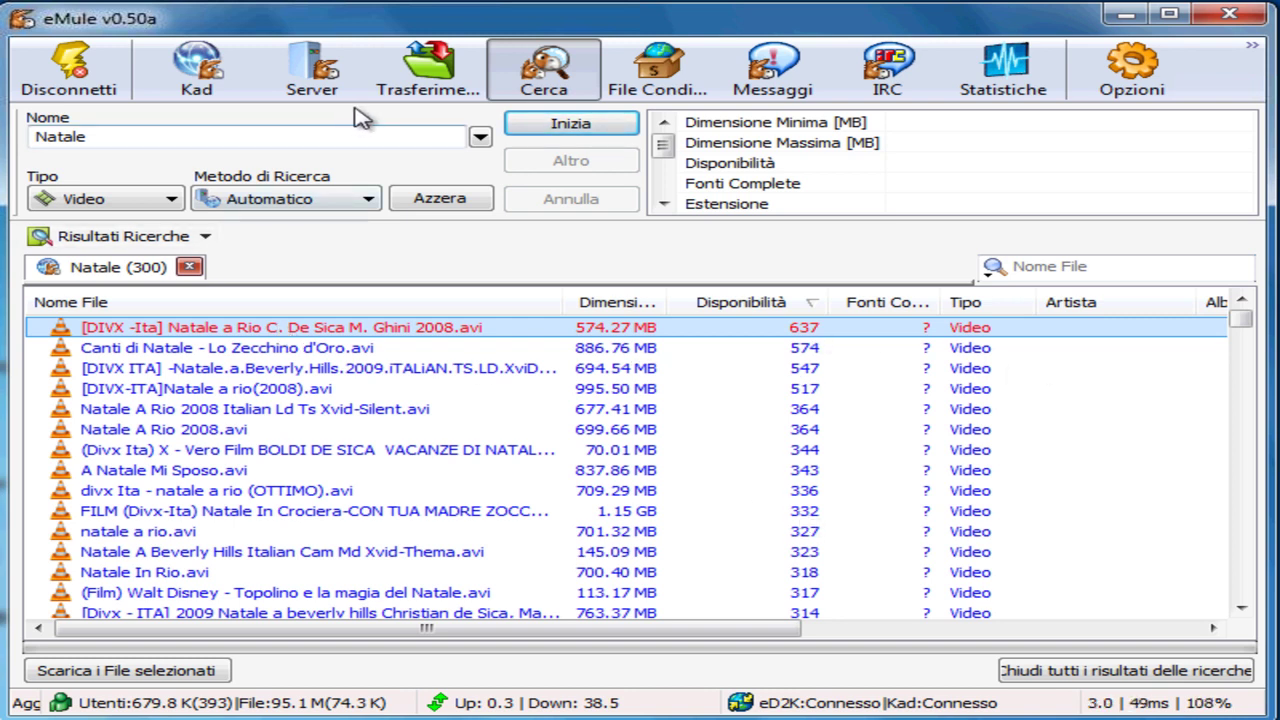
{"action": "left_click", "coordinate": [430, 62]}
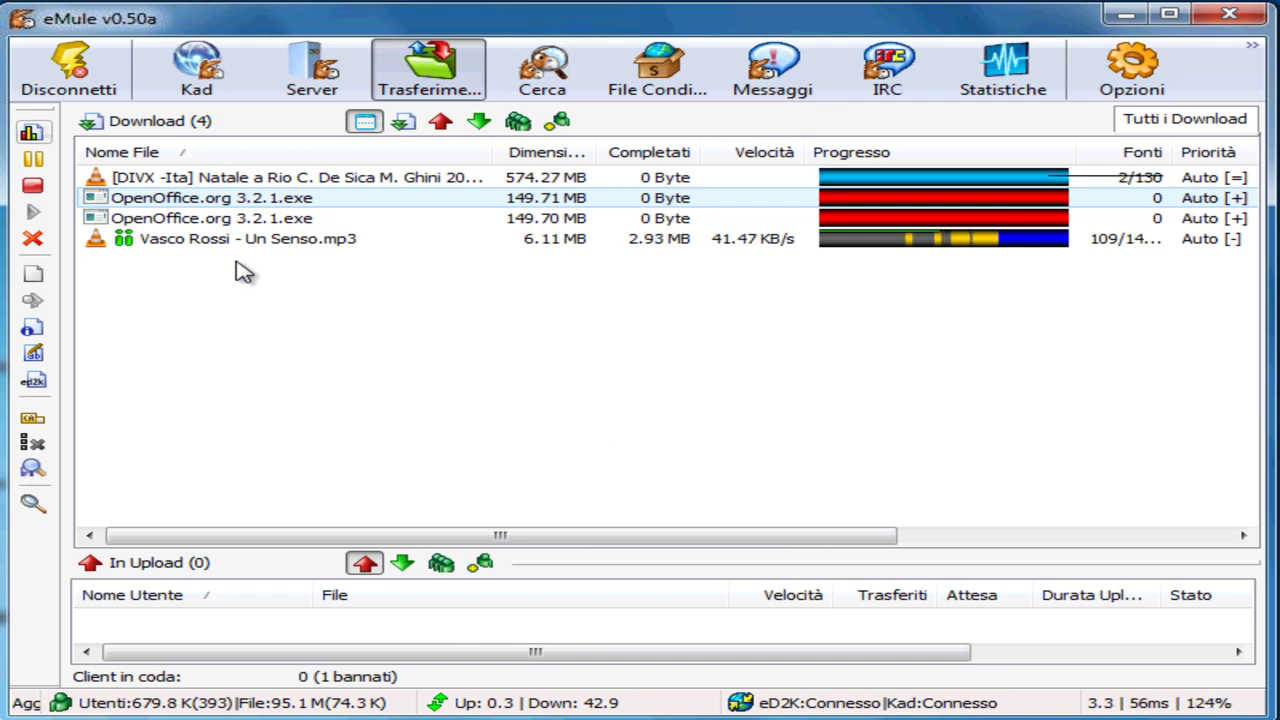
{"action": "left_click", "coordinate": [280, 180]}
{"action": "mouse_move", "coordinate": [220, 182]}
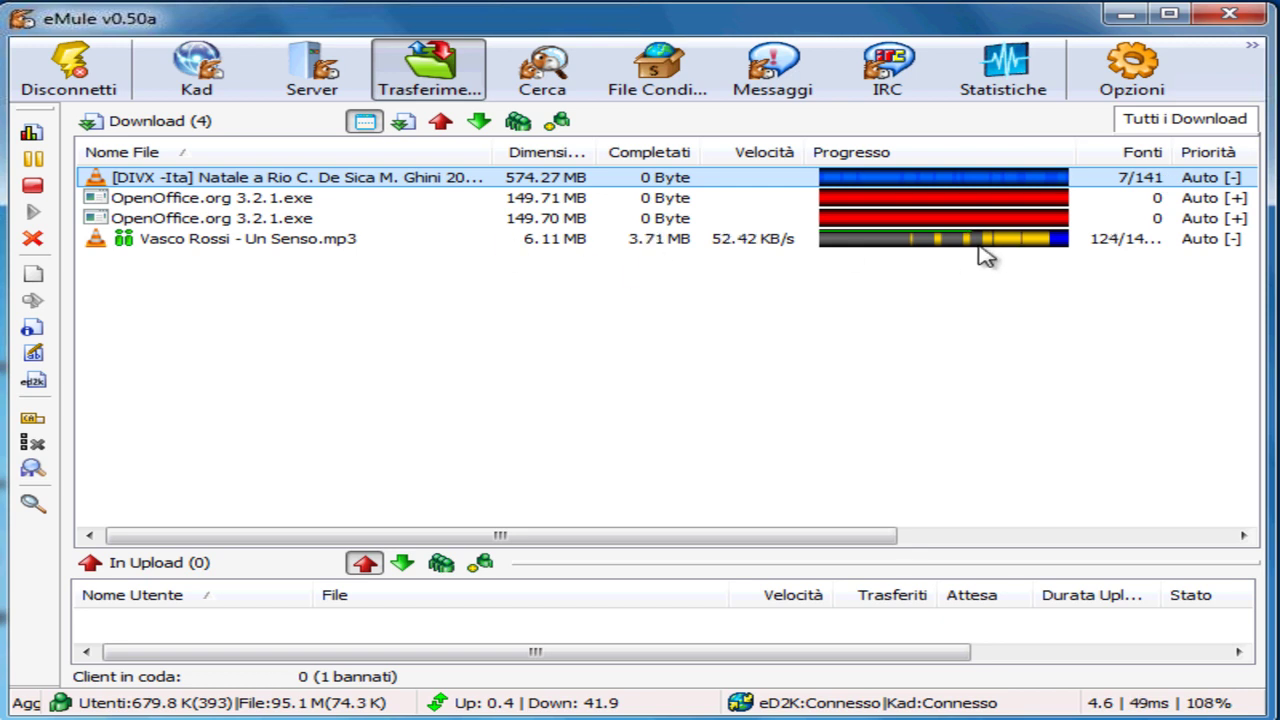
- Cancel the Vasco Rossi - Un Senso.mp3 and Natale a Rio downloads, confirming each deletion
{"action": "right_click", "coordinate": [286, 249]}
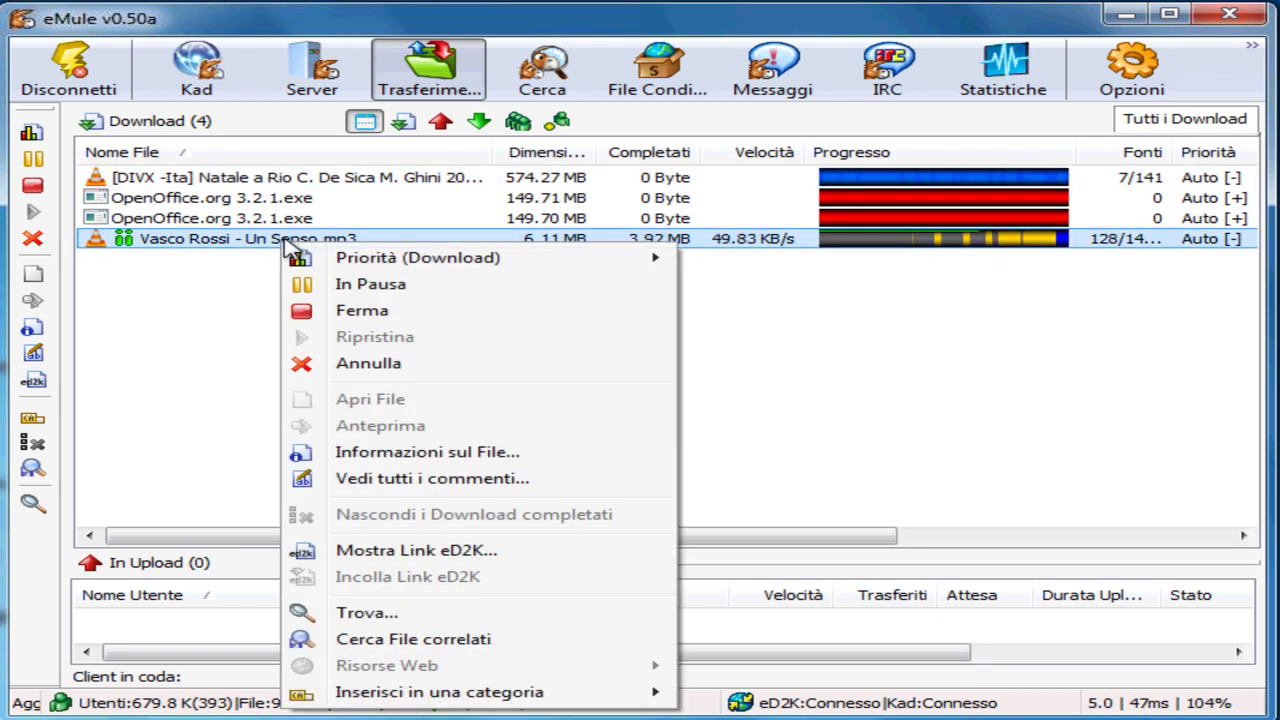
{"action": "left_click", "coordinate": [322, 366]}
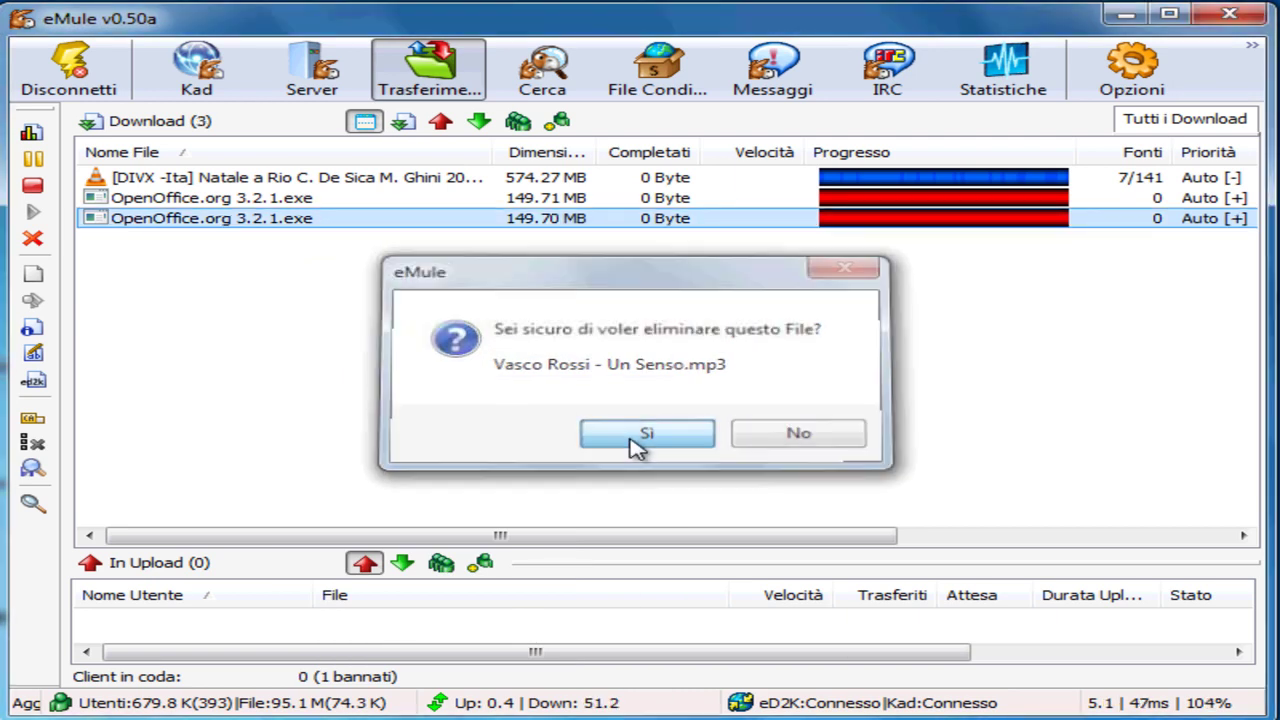
{"action": "left_click", "coordinate": [606, 434]}
{"action": "right_click", "coordinate": [258, 182]}
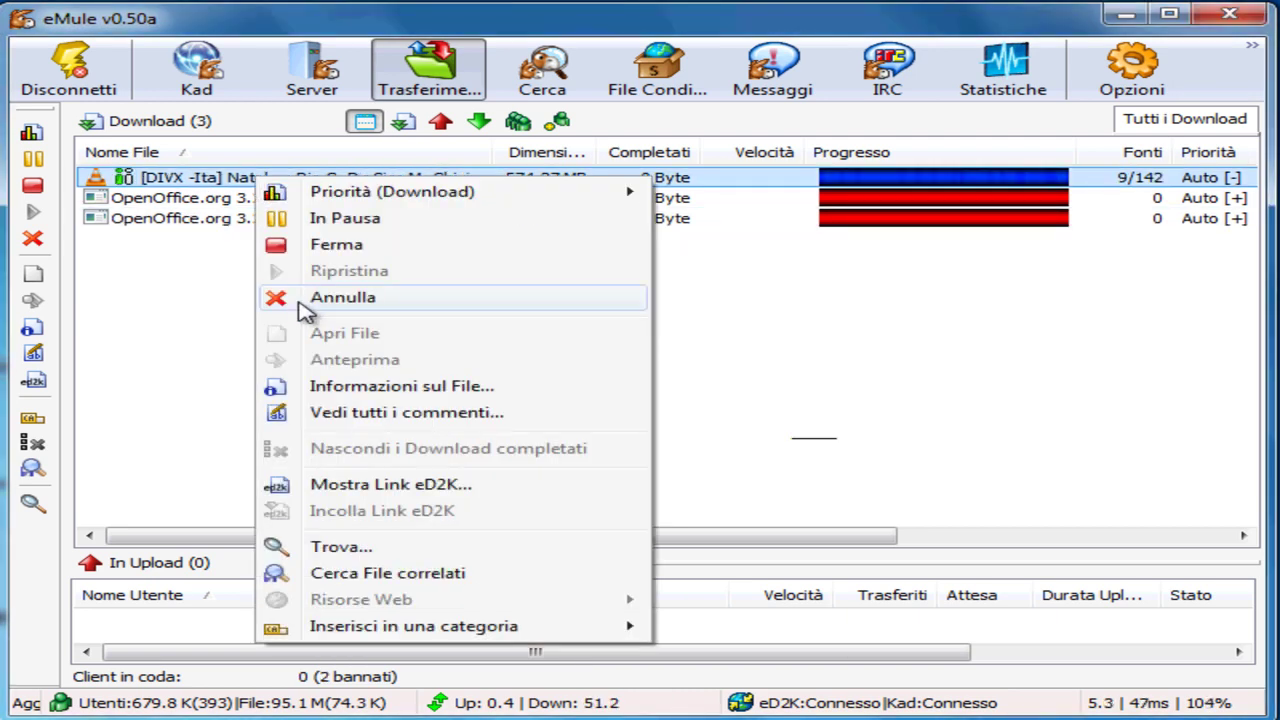
{"action": "left_click", "coordinate": [300, 302]}
{"action": "left_click", "coordinate": [695, 438]}
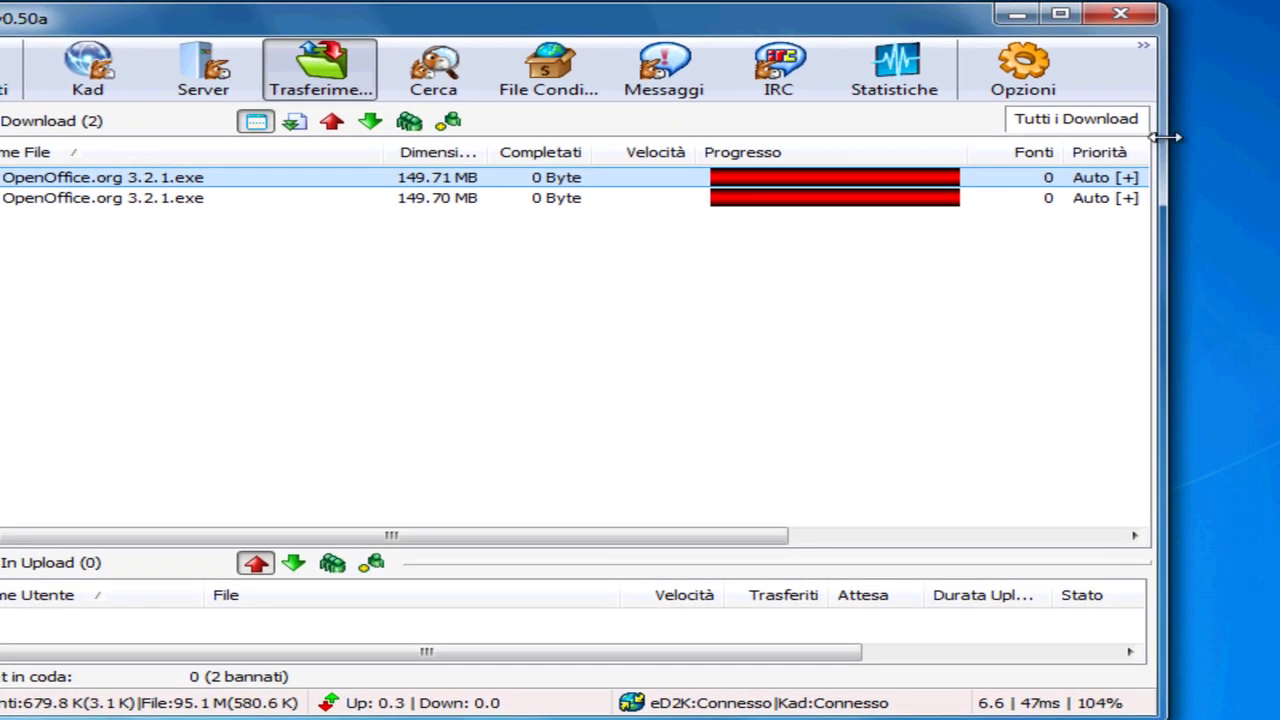
- Widen the eMule window enough to expose the Strumenti tools and view the commands they offer
{"action": "left_click_drag", "start_coordinate": [1165, 137], "coordinate": [1266, 142]}
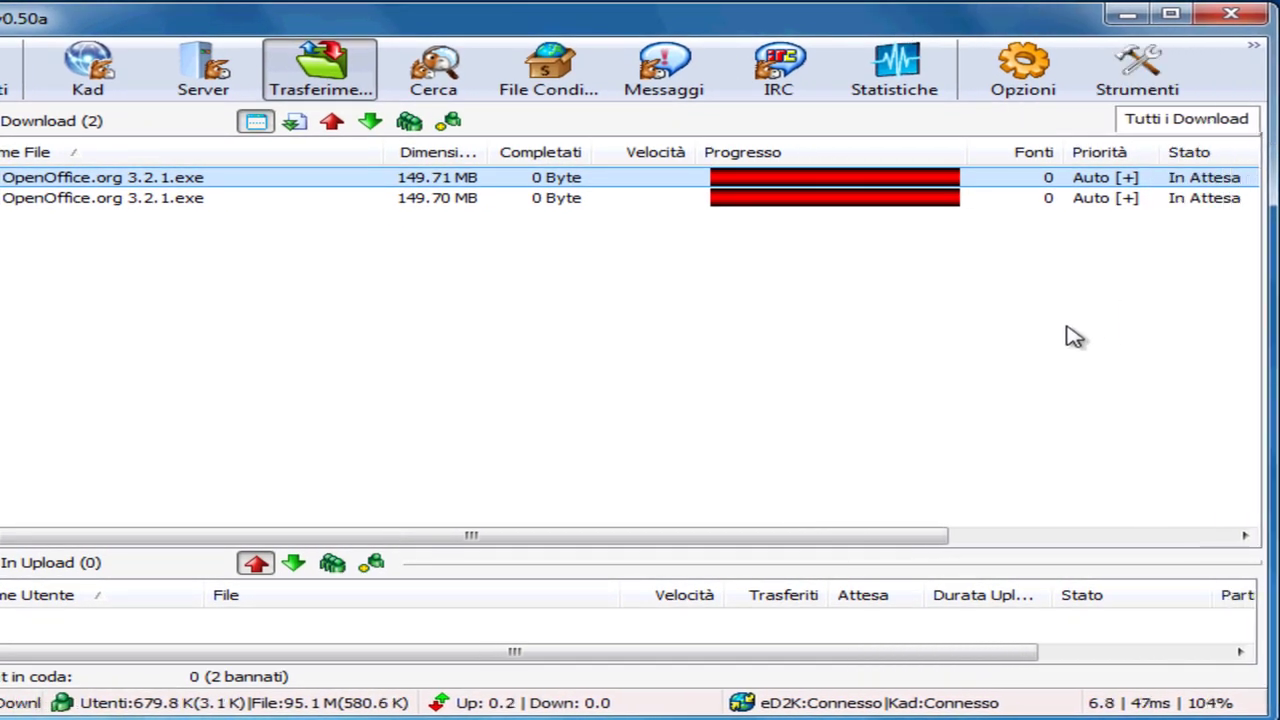
{"action": "left_click", "coordinate": [1122, 70]}
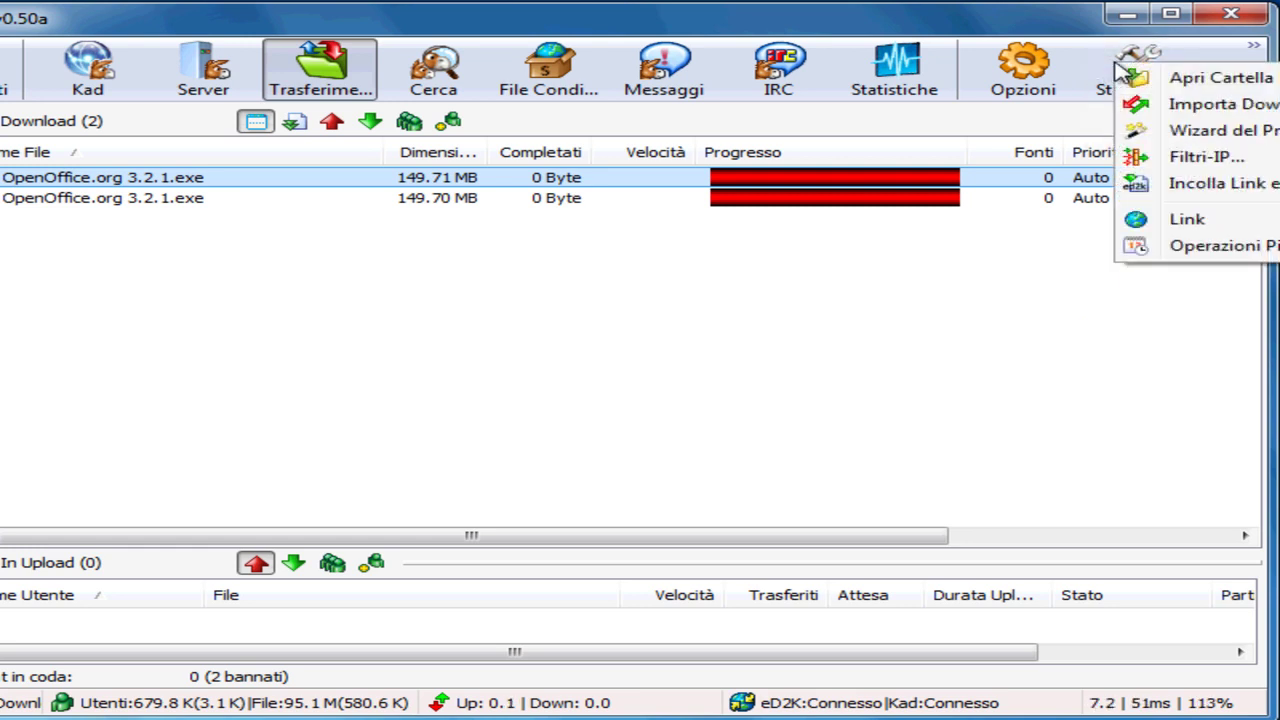
{"action": "left_click", "coordinate": [1040, 38]}
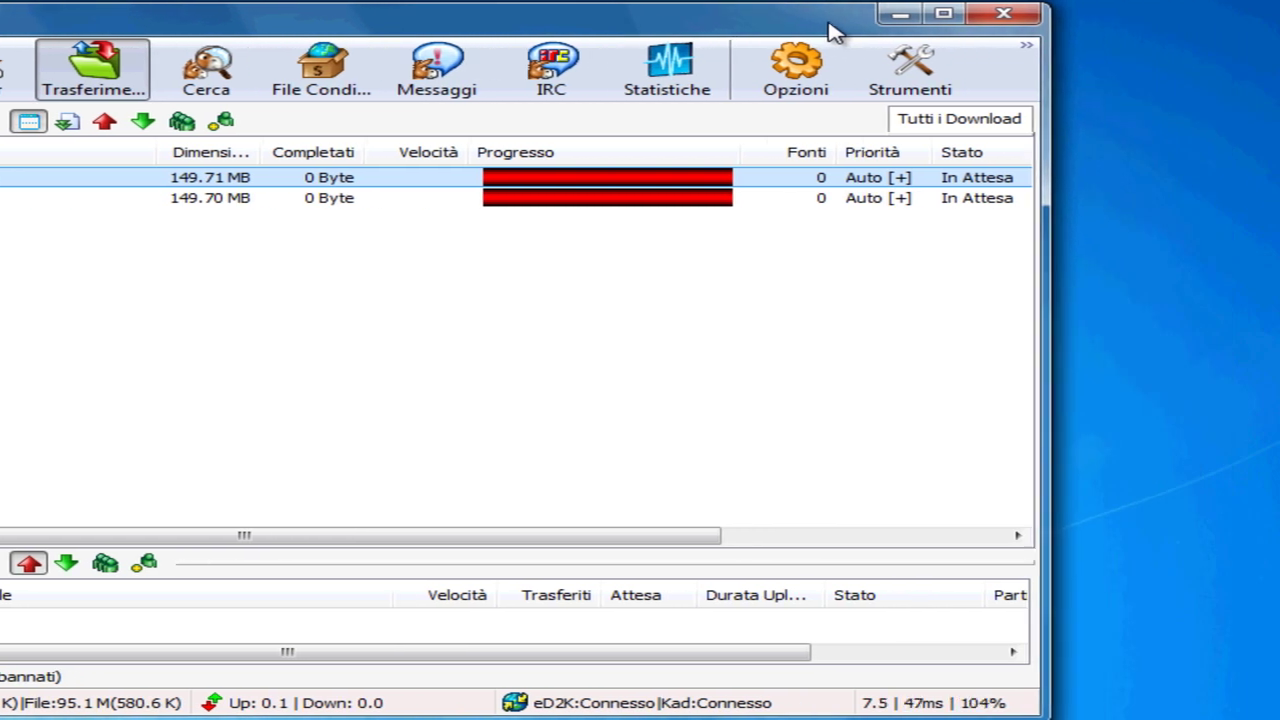
- Open eMule's Incoming folder of downloaded files, inspect its contents and close it
{"action": "left_click", "coordinate": [908, 94]}
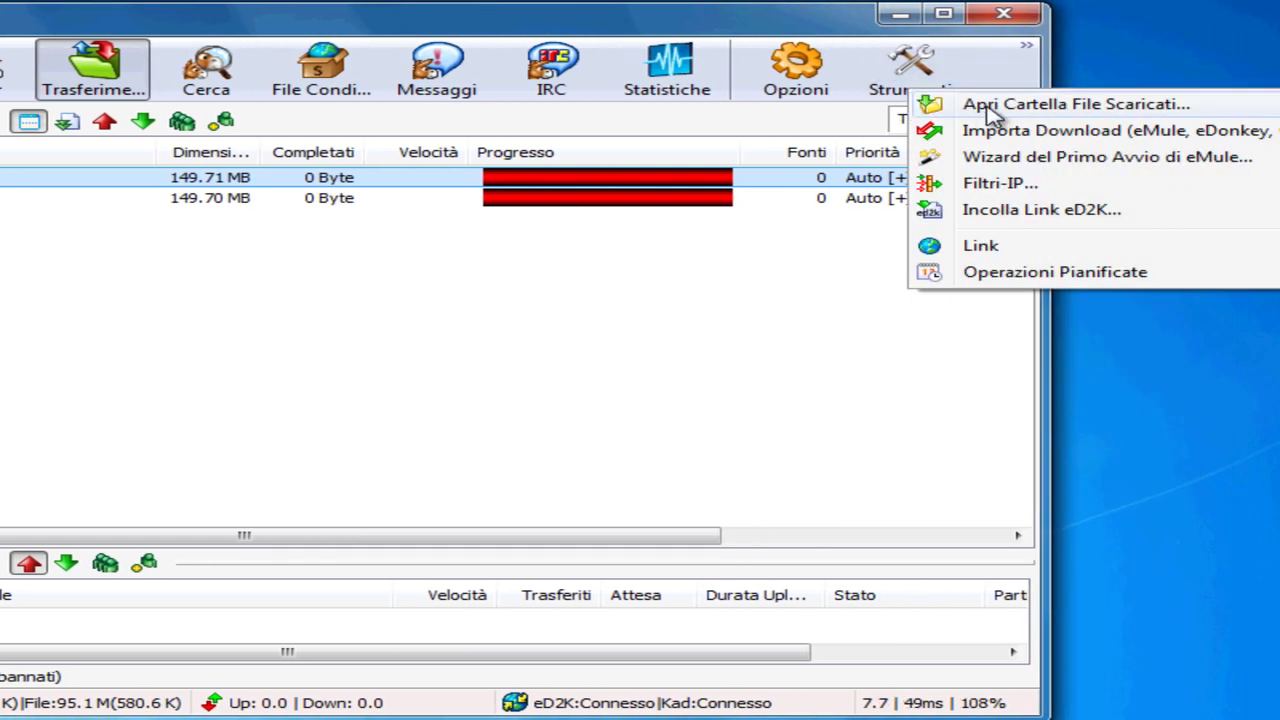
{"action": "left_click", "coordinate": [990, 105]}
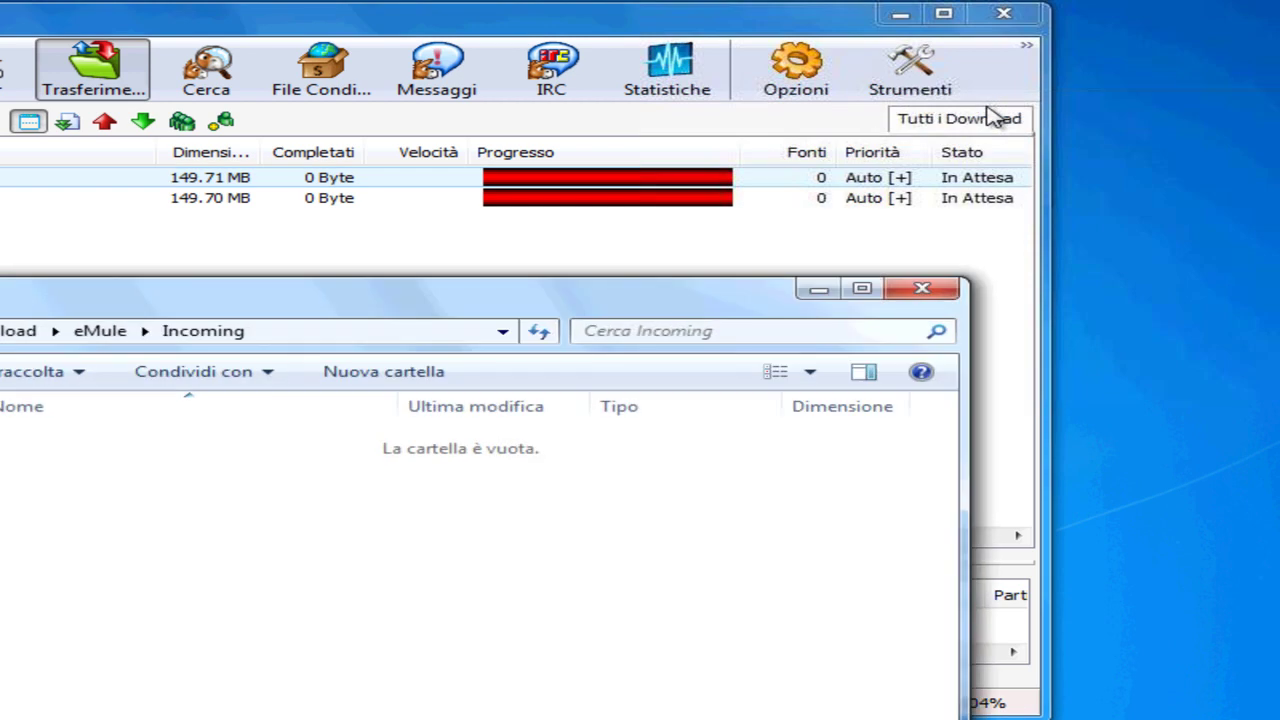
{"action": "left_click_drag", "start_coordinate": [522, 322], "coordinate": [794, 57]}
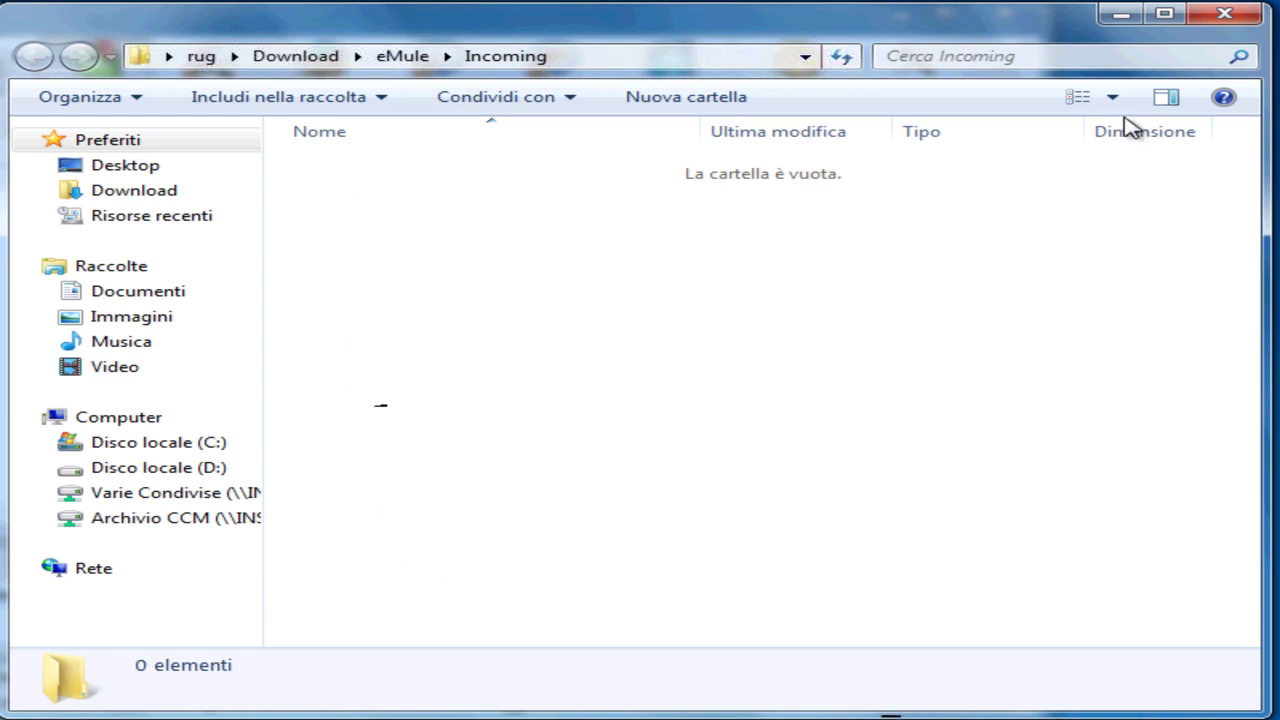
{"action": "left_click", "coordinate": [1226, 16]}
{"action": "left_click", "coordinate": [914, 64]}
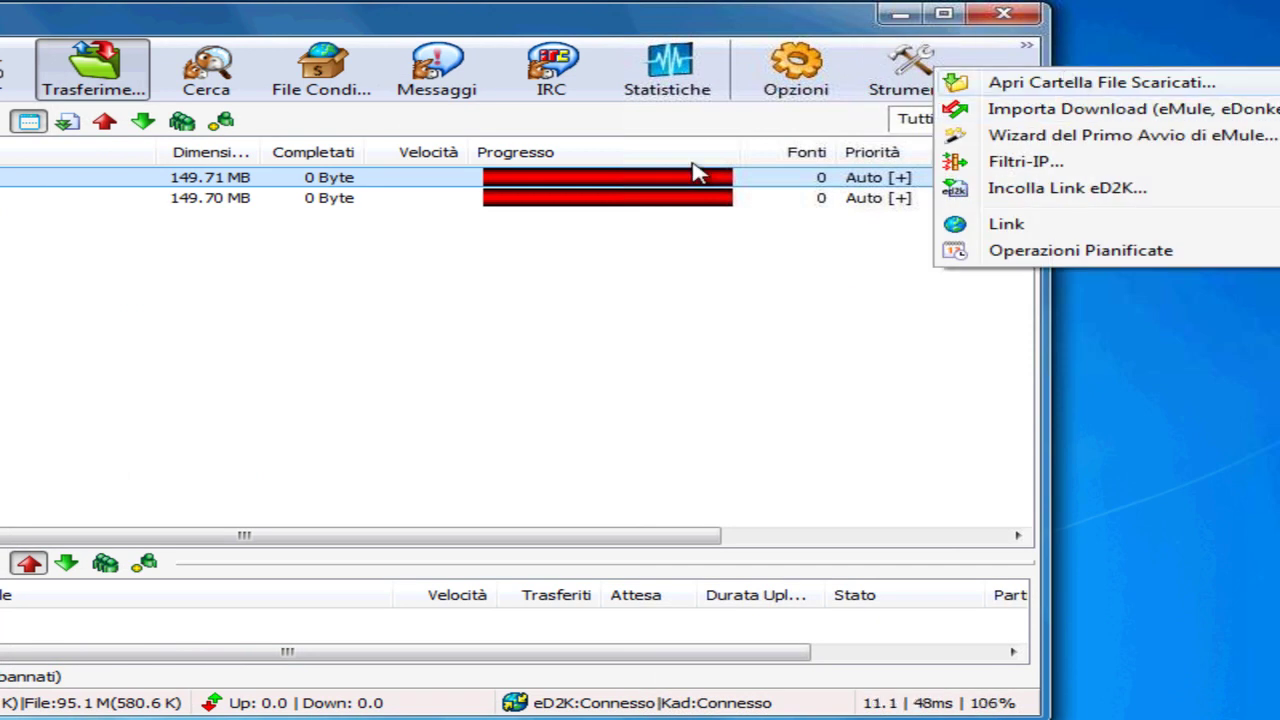
{"action": "left_click", "coordinate": [617, 386]}
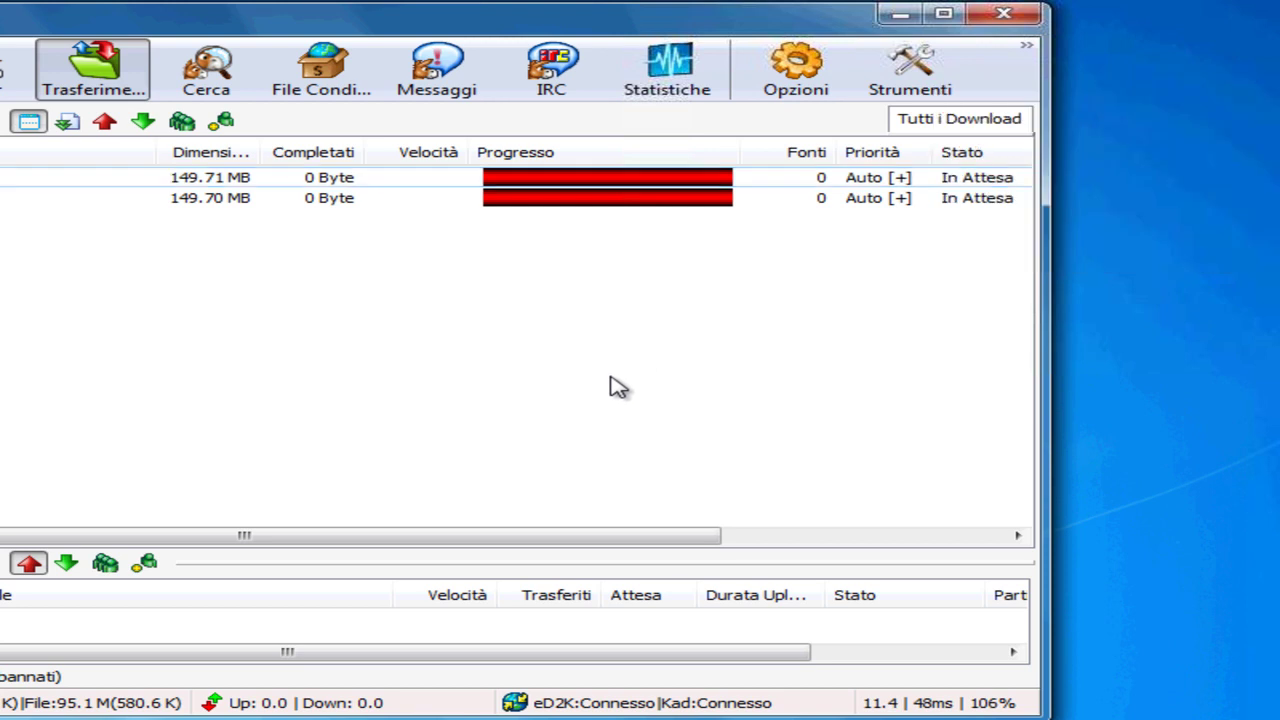
- Exit eMule, confirming the closure, and restart it to check the pending OpenOffice downloads in the transfers list
{"action": "left_click_drag", "start_coordinate": [229, 34], "coordinate": [455, 38]}
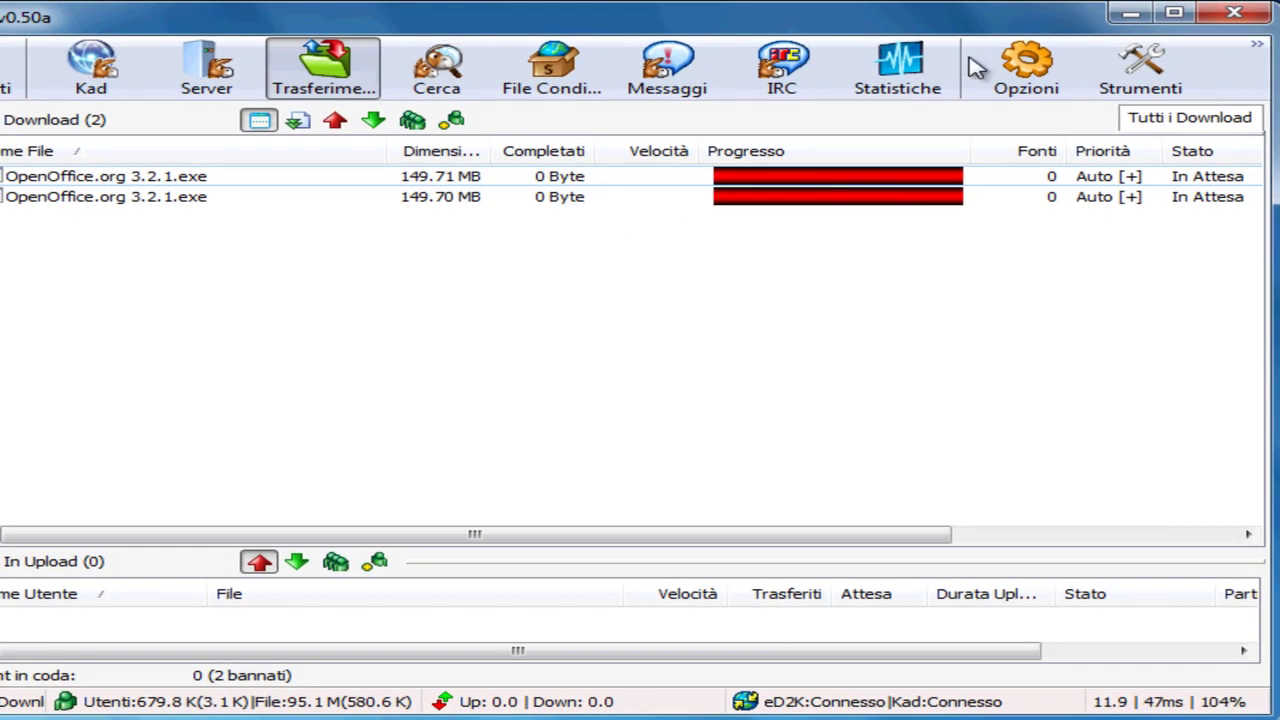
{"action": "left_click", "coordinate": [1234, 12]}
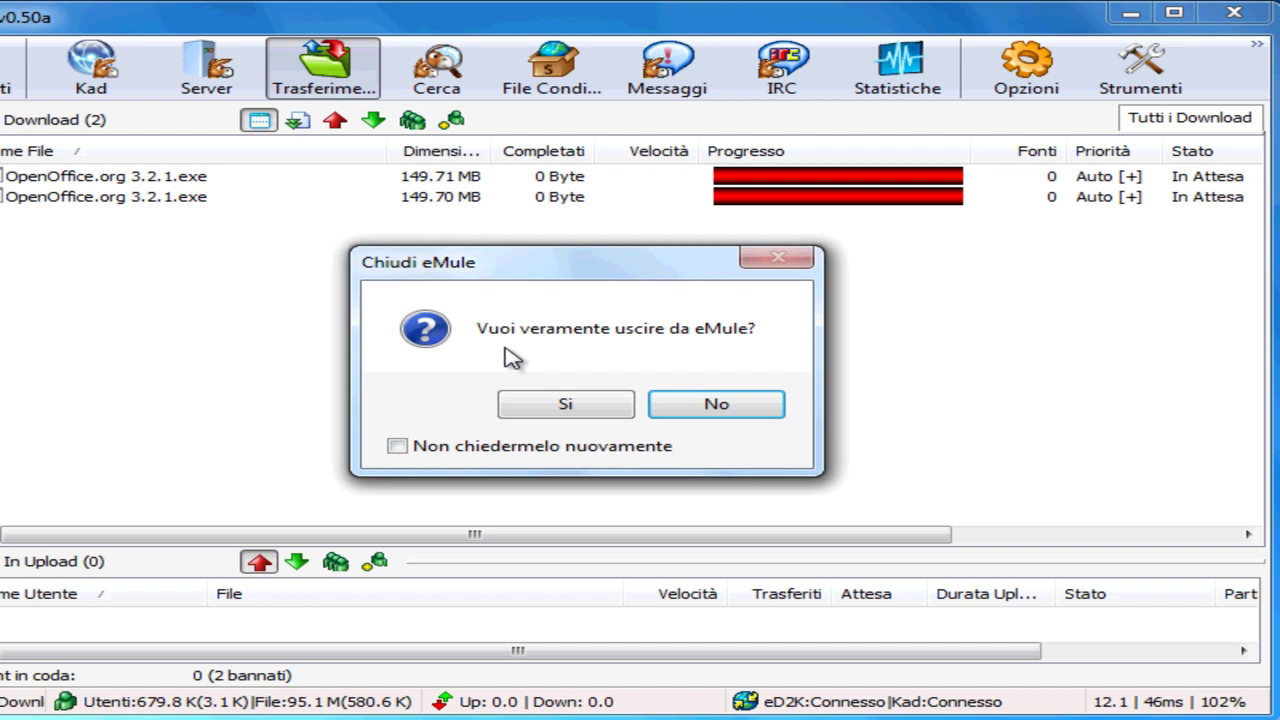
{"action": "left_click", "coordinate": [528, 405]}
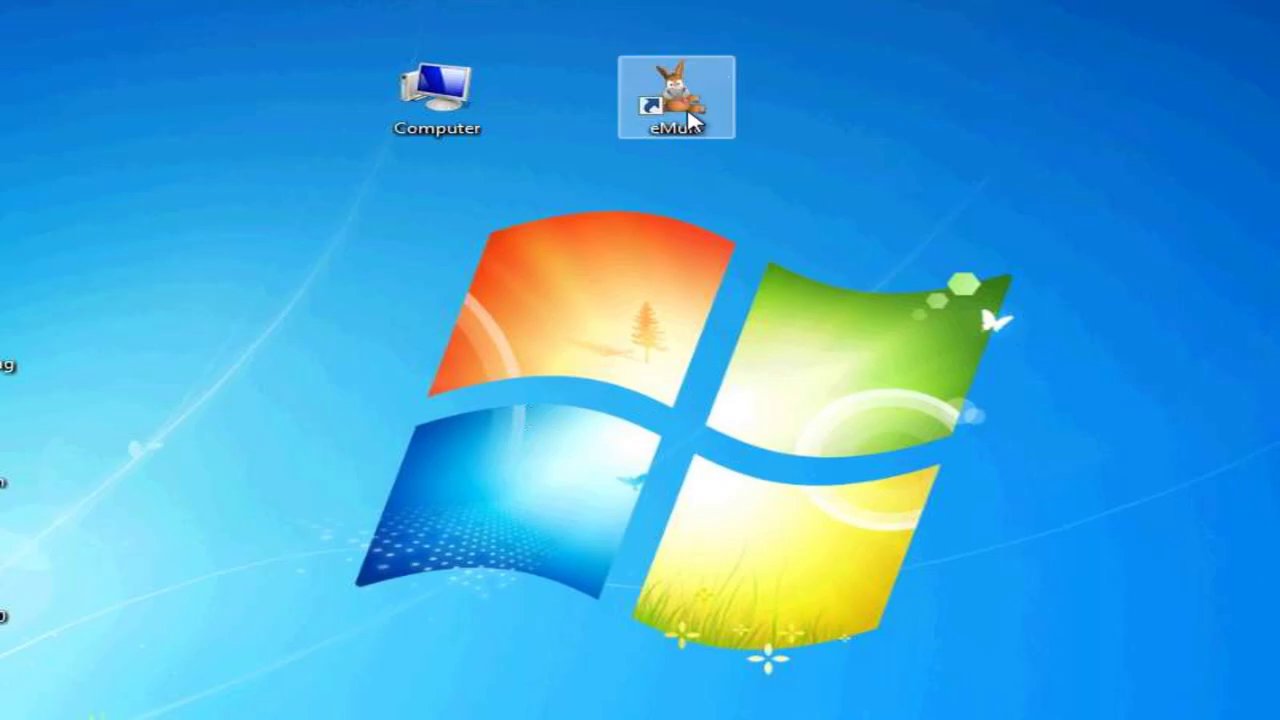
{"action": "double_click", "coordinate": [690, 118]}
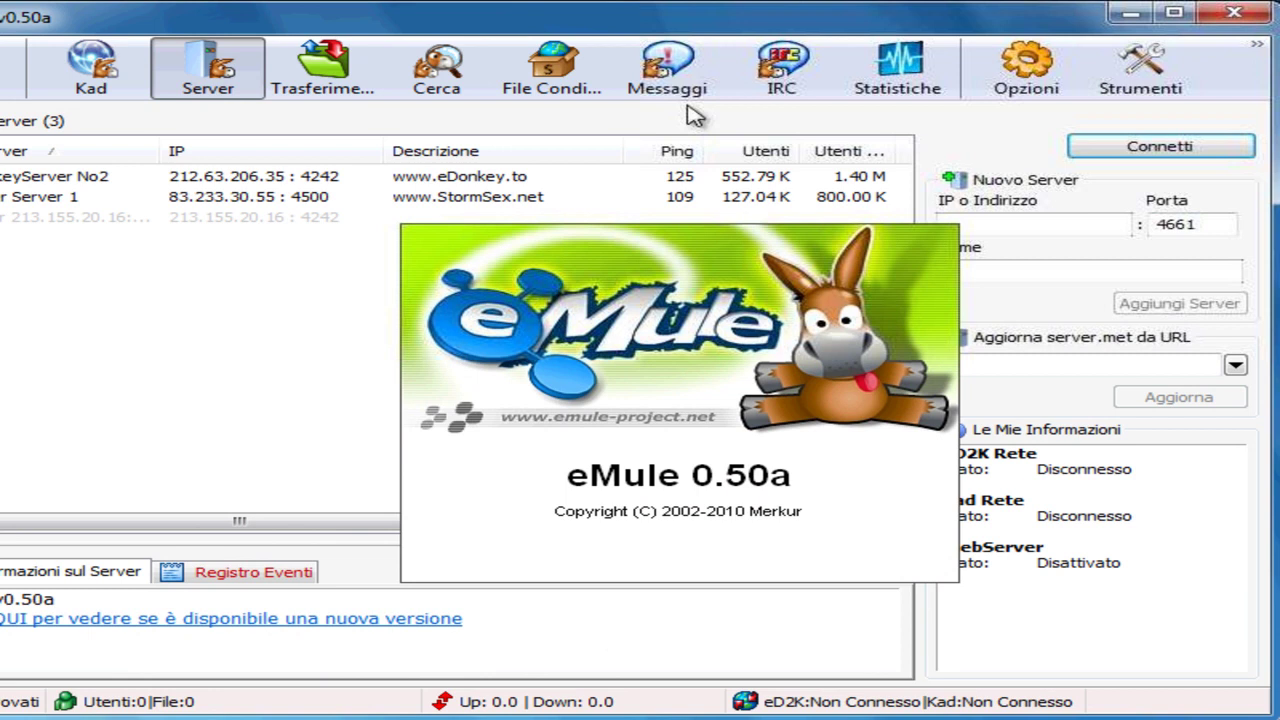
{"action": "left_click", "coordinate": [362, 82]}
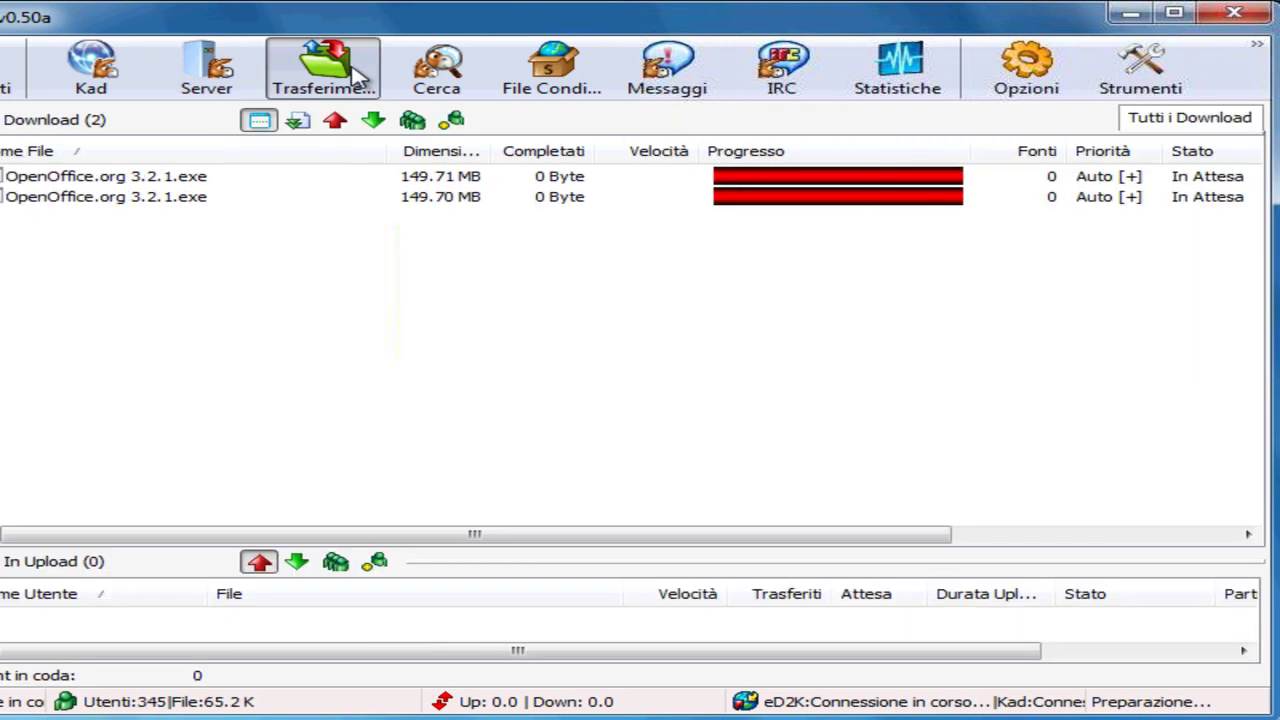